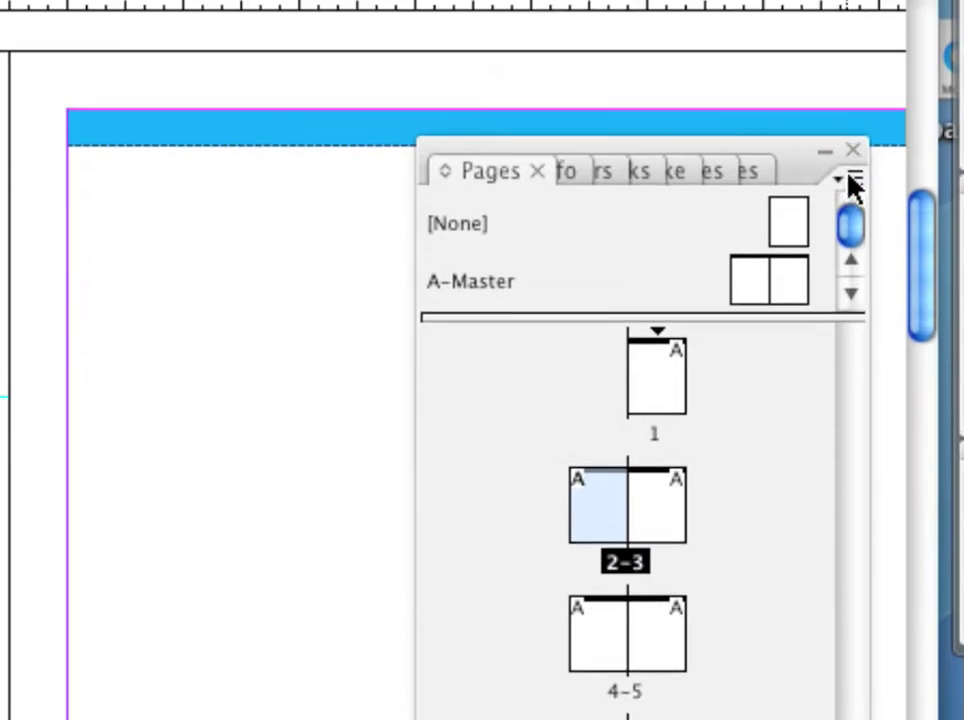
- Add a two-page master with prefix B and name Master from the Pages panel menu
click(851, 182)
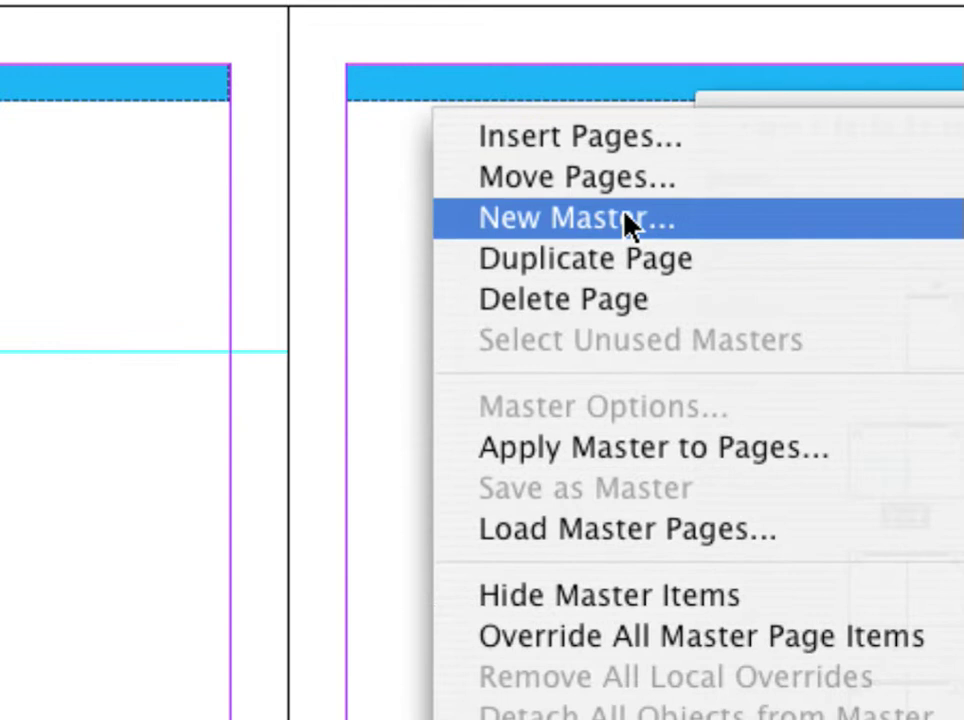
click(626, 222)
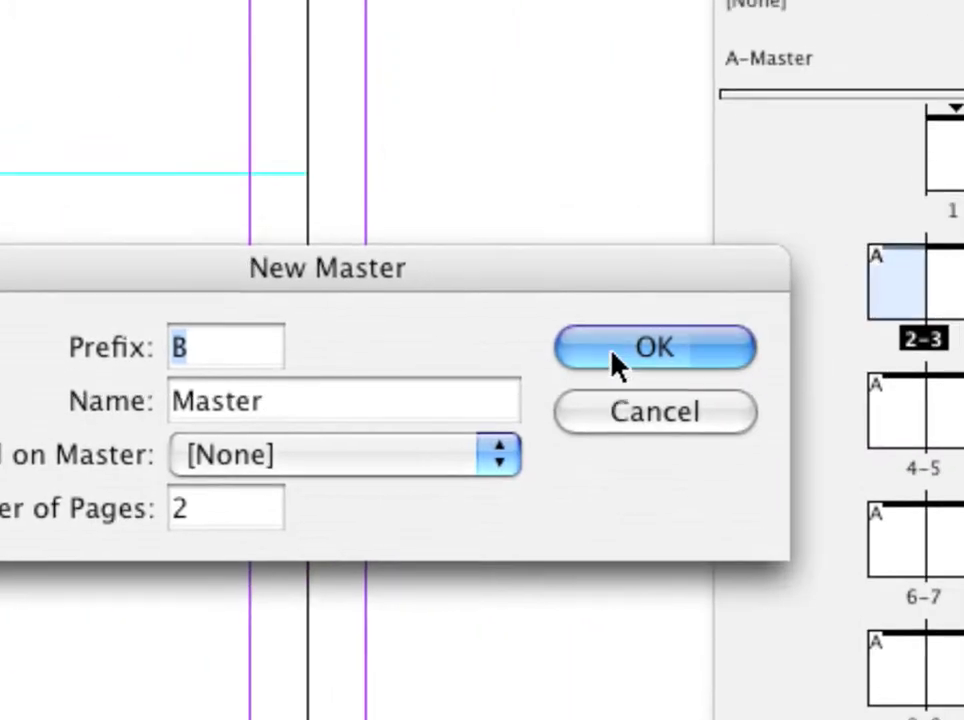
click(615, 360)
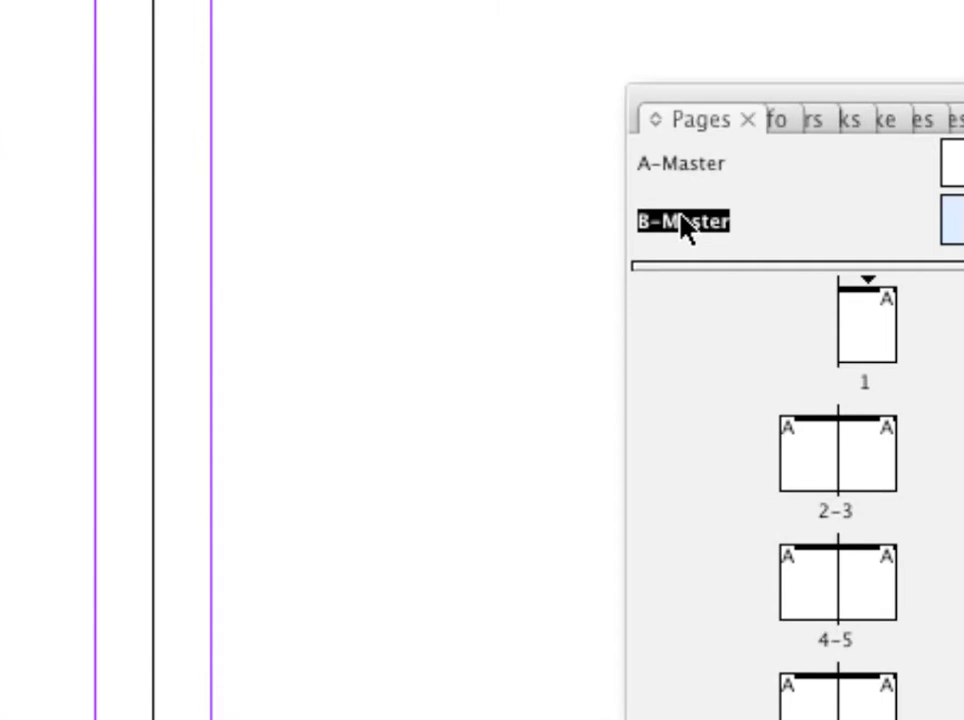
- Drag B-Master onto page 2, the left page of spread 2-3
drag(683, 222, 813, 401)
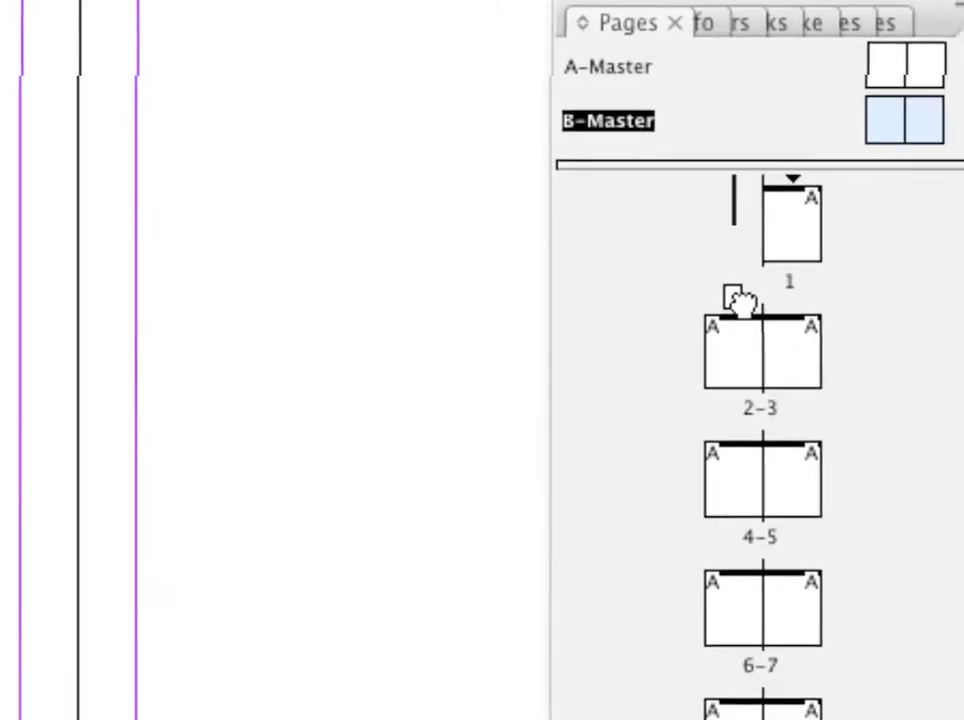
drag(740, 300, 732, 332)
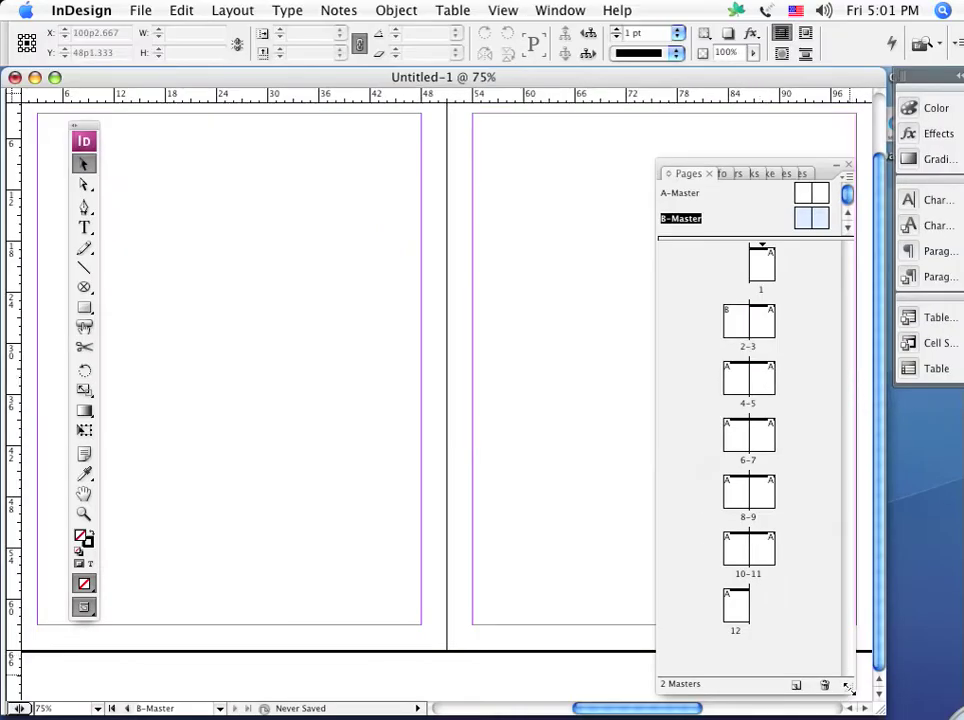
- Narrow the Pages panel, move it upward, and shift the toolbox slightly left
drag(848, 689, 766, 700)
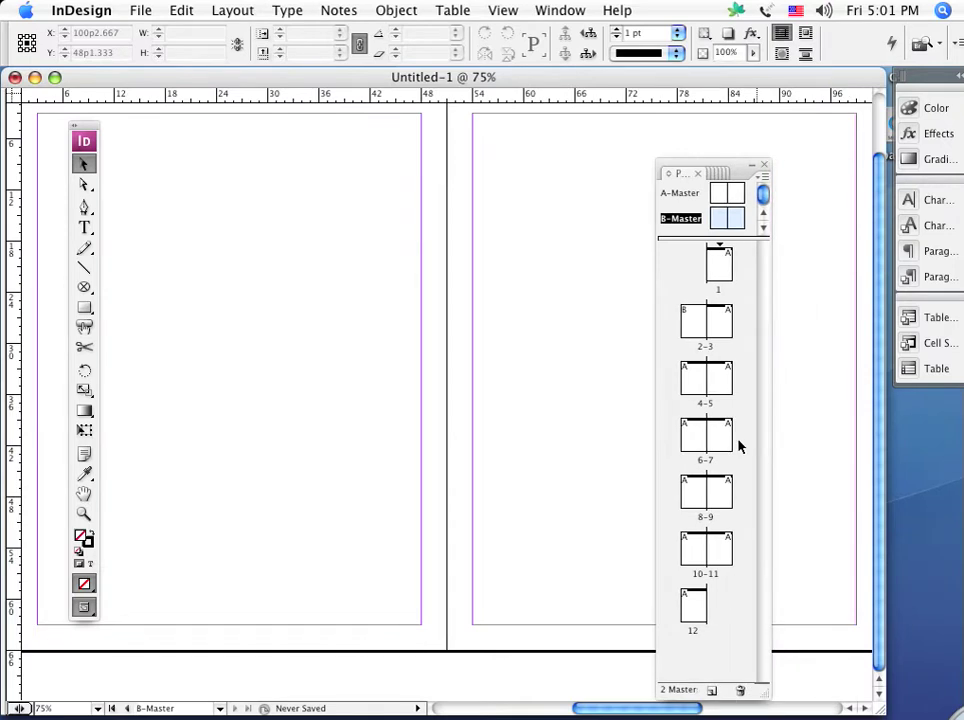
drag(740, 168, 820, 118)
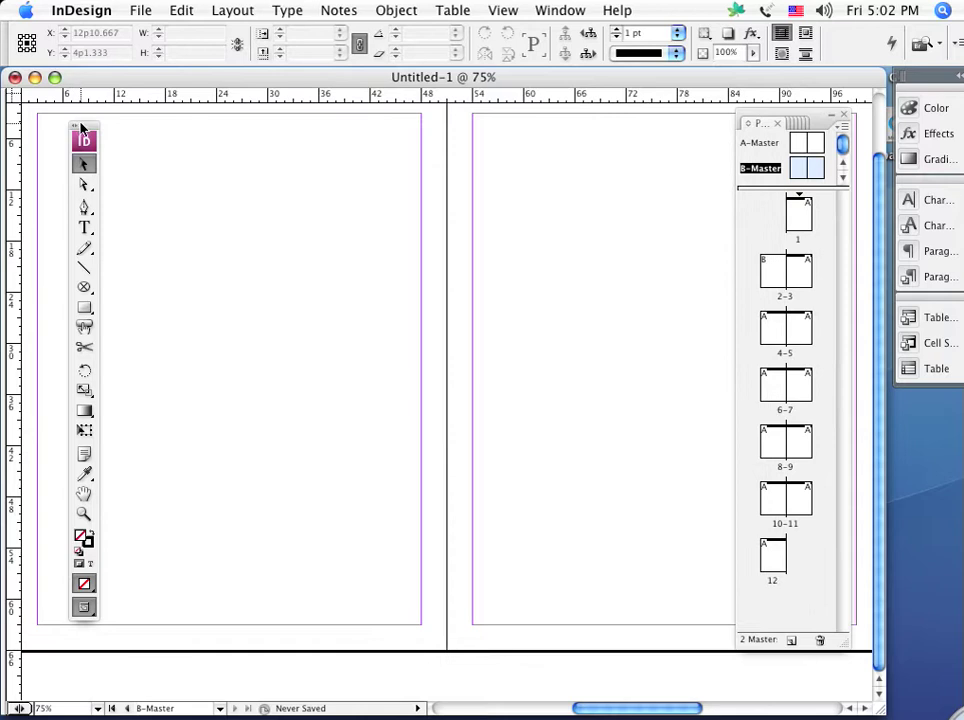
drag(82, 128, 48, 123)
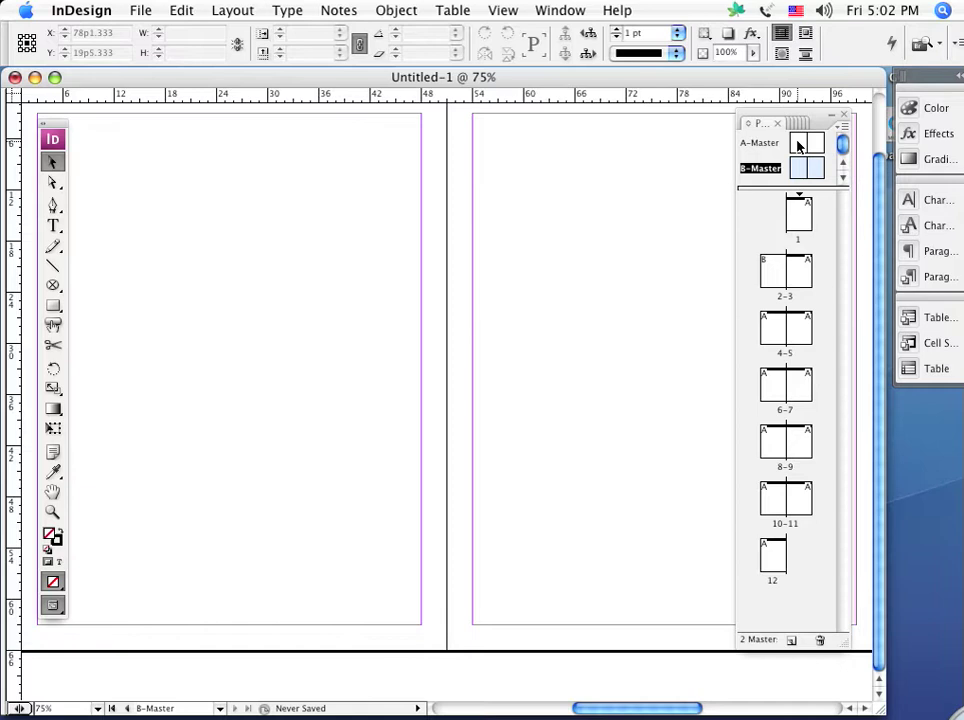
- Open the A-Master spread and fit its left page in the window
double_click(799, 146)
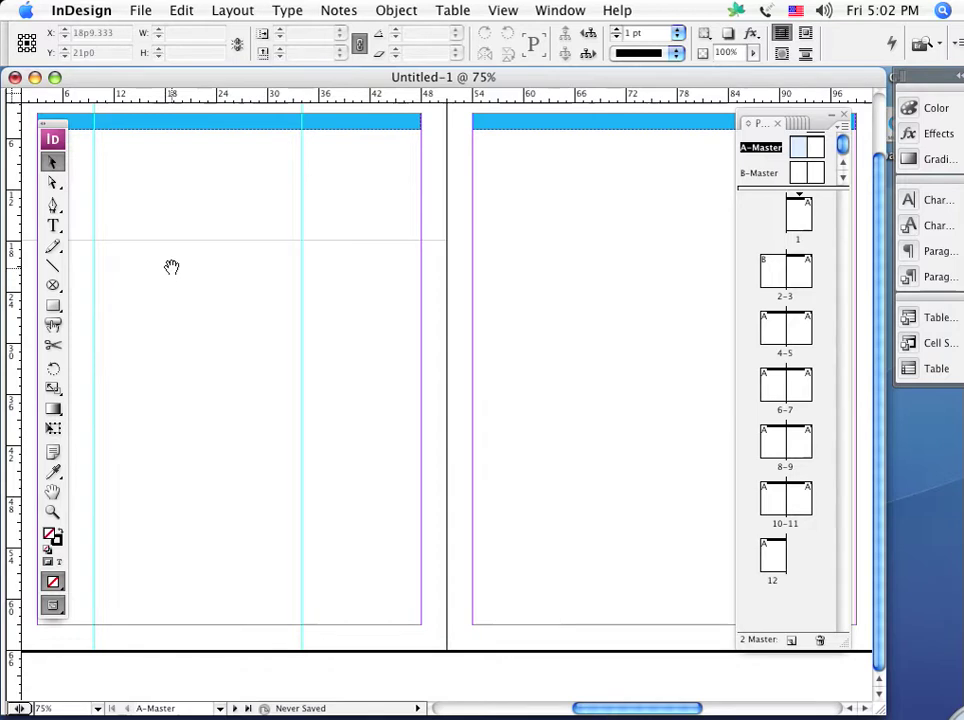
drag(170, 267, 286, 318)
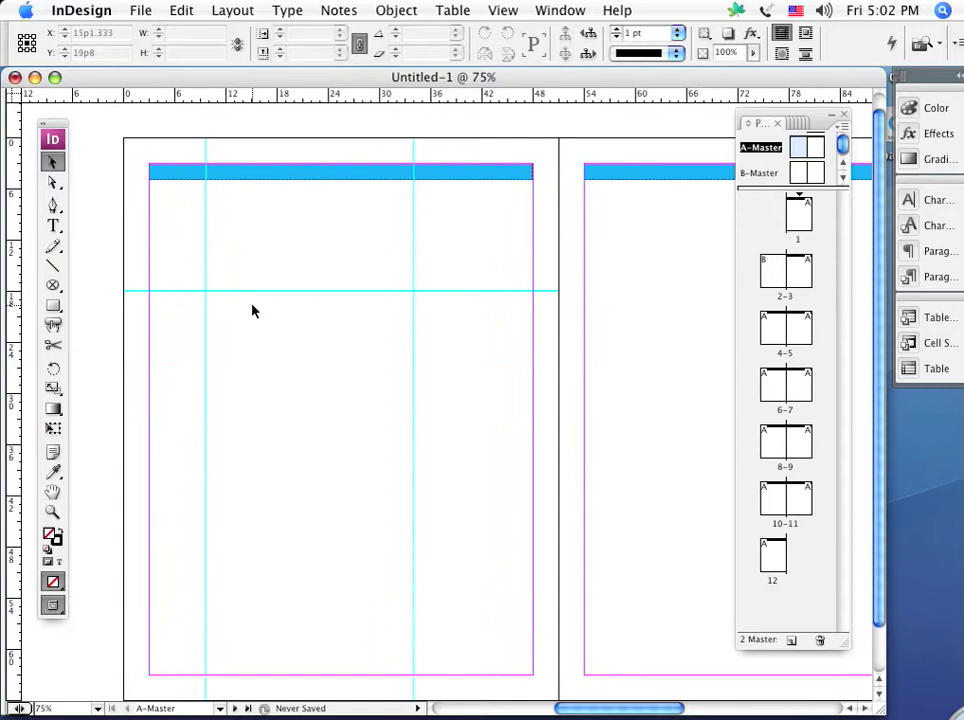
double_click(797, 148)
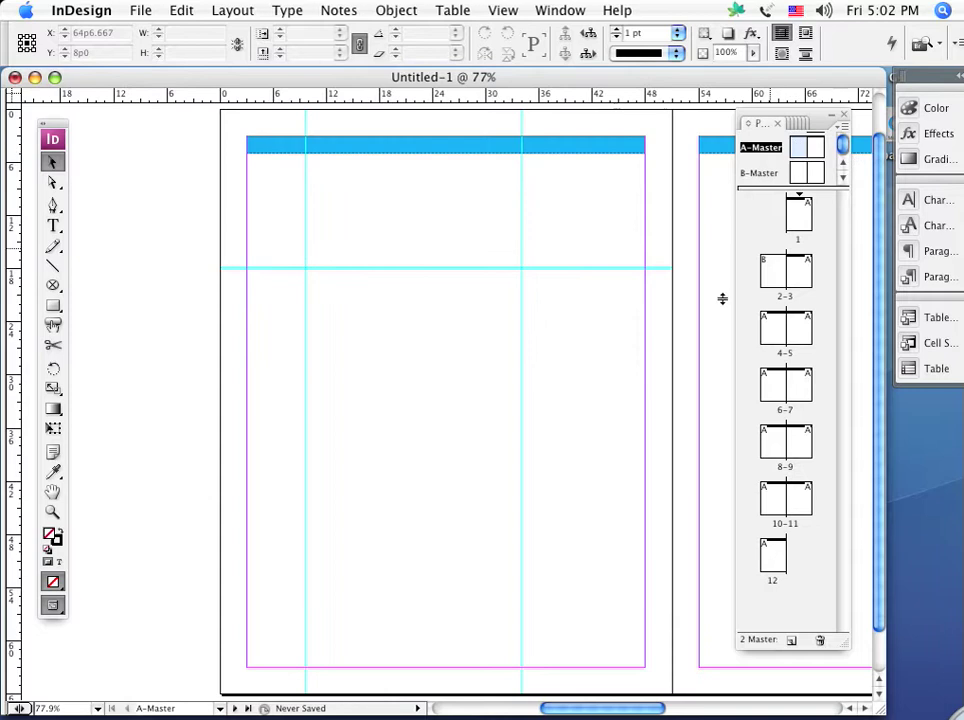
click(57, 226)
- Draw a text frame at the top-left of the left A-Master page and insert a Current Page Number marker
drag(247, 186, 492, 268)
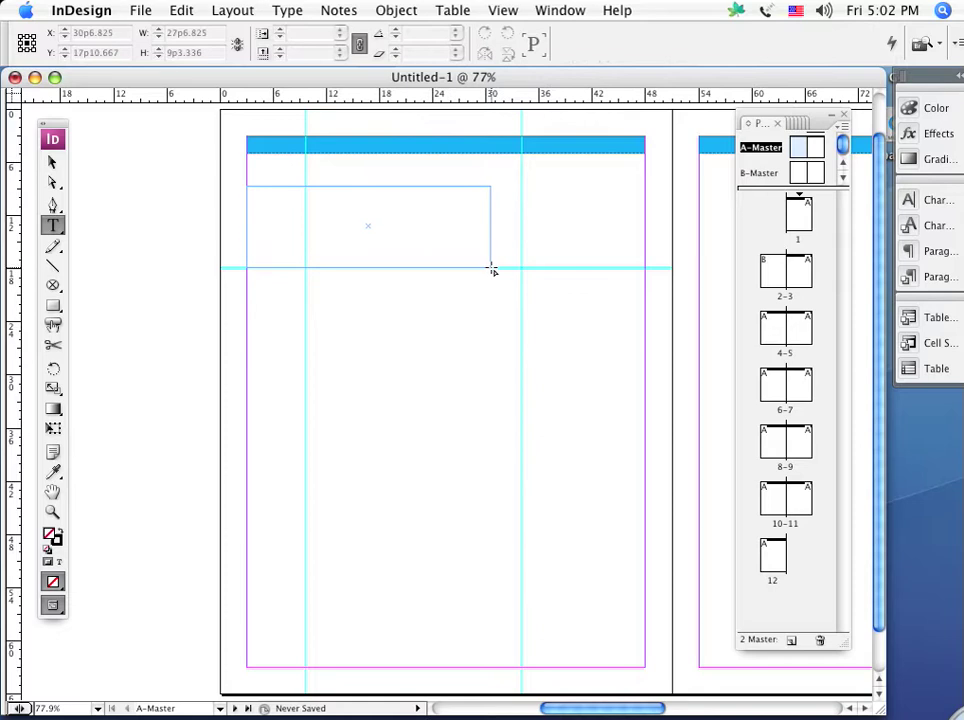
drag(492, 269, 491, 265)
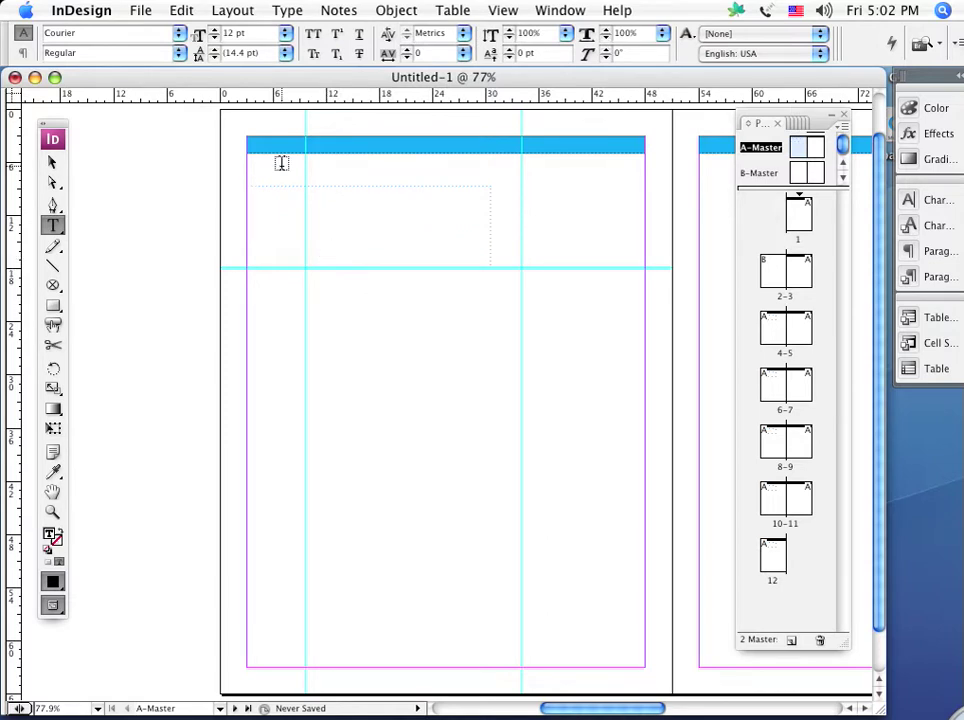
click(285, 12)
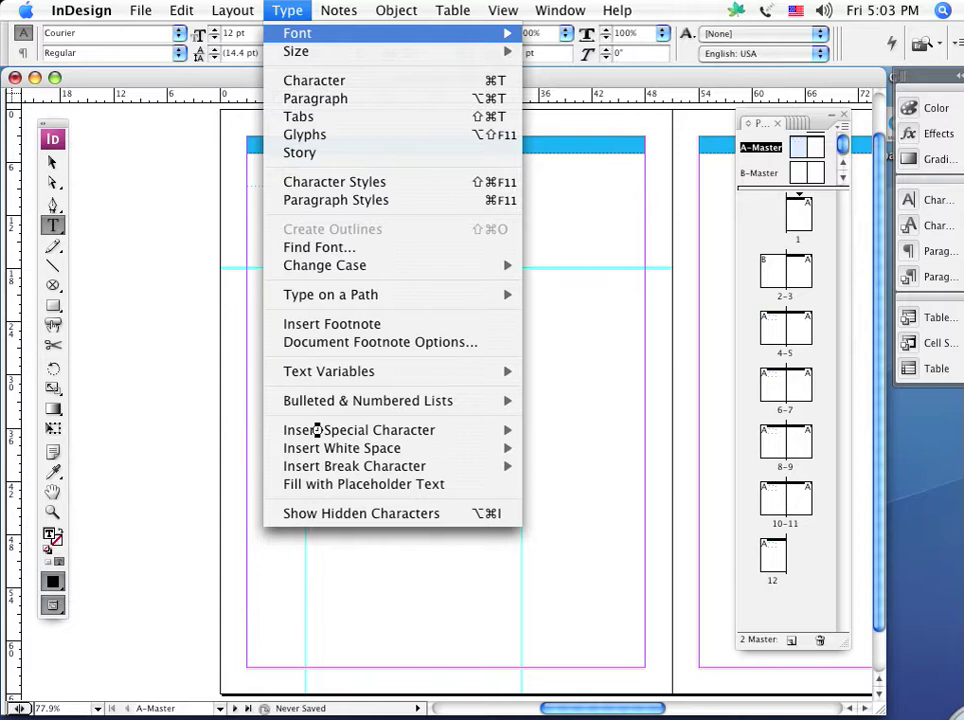
key(Escape)
click(285, 10)
mouse_move(323, 432)
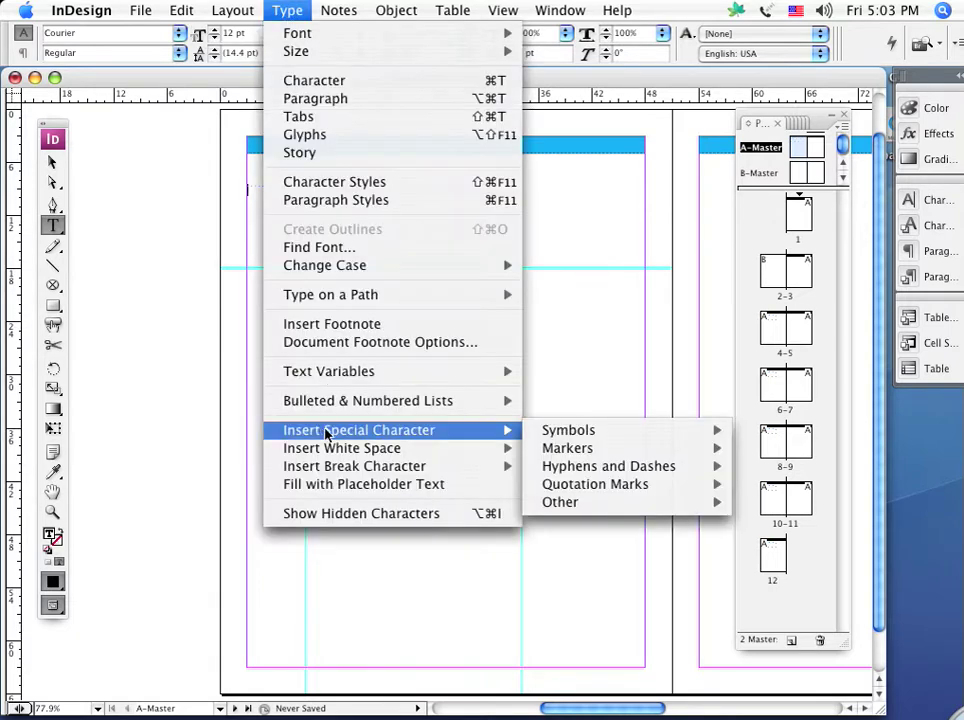
mouse_move(579, 452)
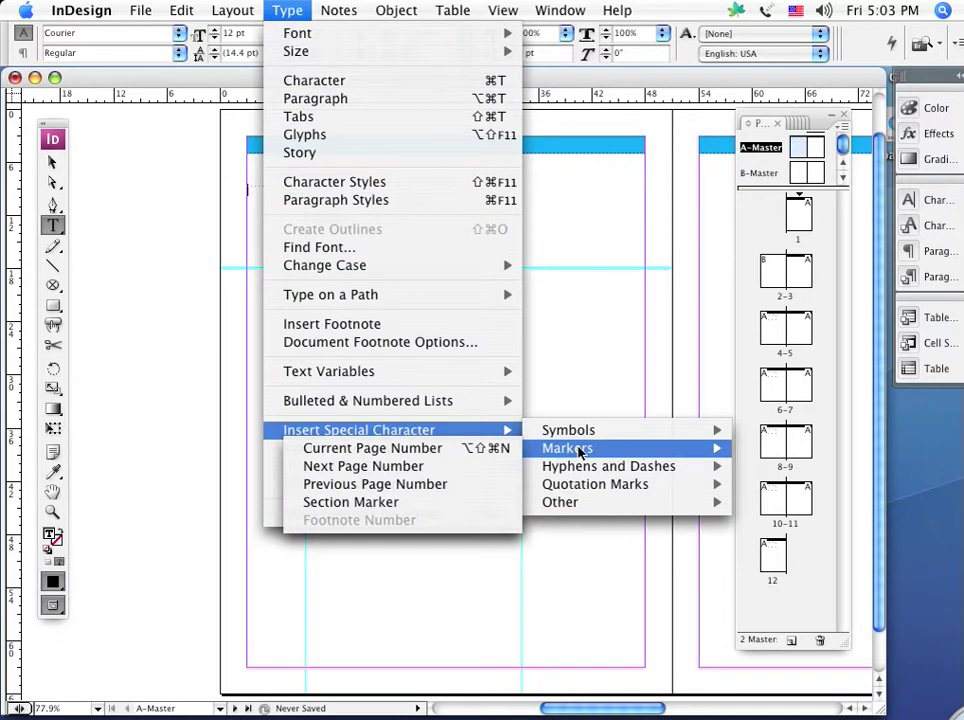
click(395, 450)
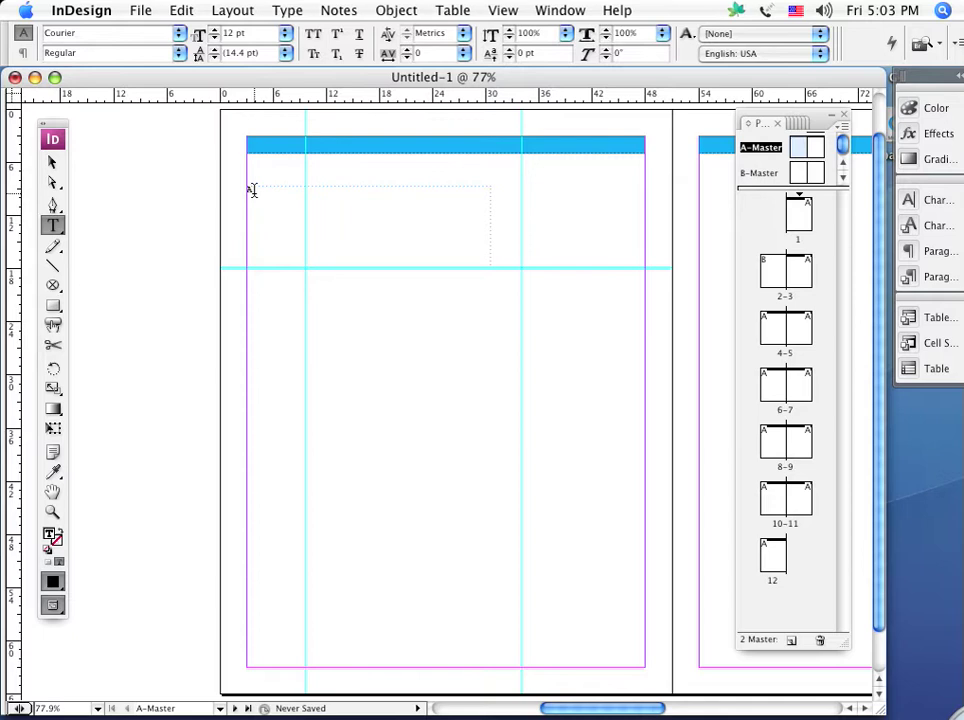
- Enlarge the left-page page-number marker to 22 pt
drag(253, 192, 204, 184)
key(super+shift+period)
key(super+shift+period)
key(super+shift+period)
key(super+shift+period)
key(super+shift+period)
key(super+shift+period)
key(super+shift+period)
key(super+shift+period)
key(super+shift+period)
key(super+shift+period)
key(super+shift+period)
key(super+shift+period)
key(super+shift+period)
key(super+shift+period)
key(super+shift+period)
key(super+shift+period)
click(53, 161)
click(338, 362)
- Pan across the master spread and reselect the page-number frame to check it
key(space)
drag(557, 413, 241, 447)
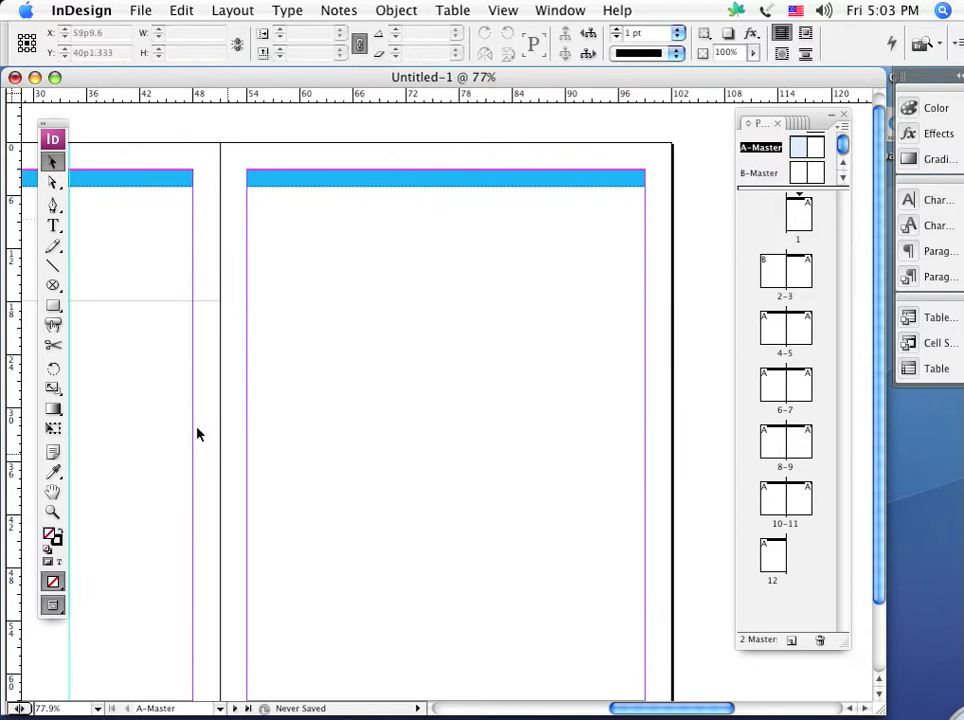
key(space)
drag(207, 415, 637, 424)
click(306, 260)
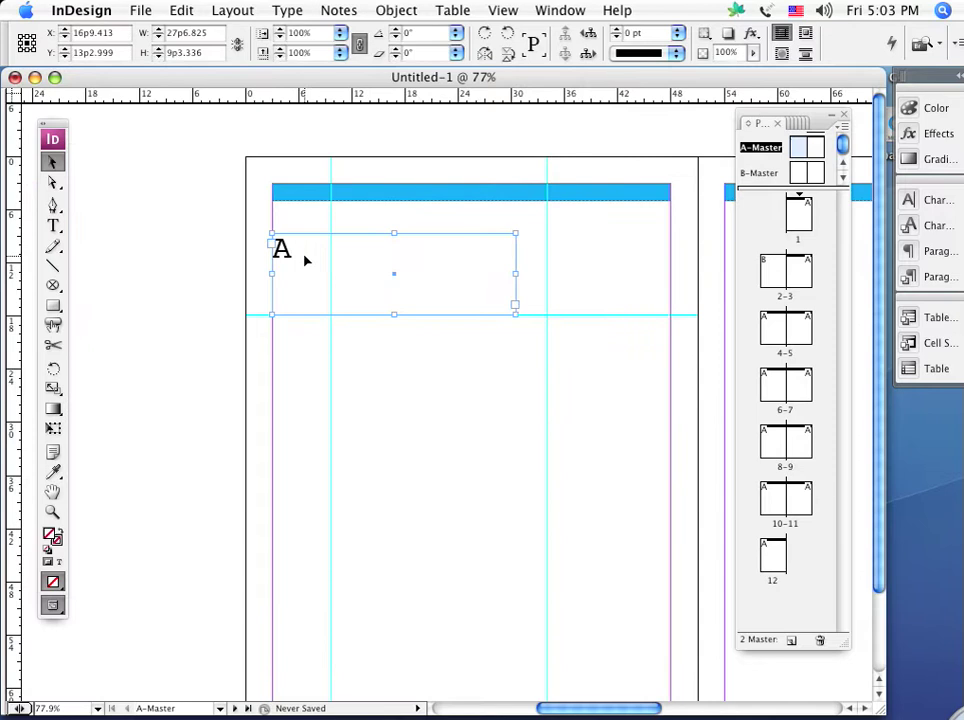
key(super+minus)
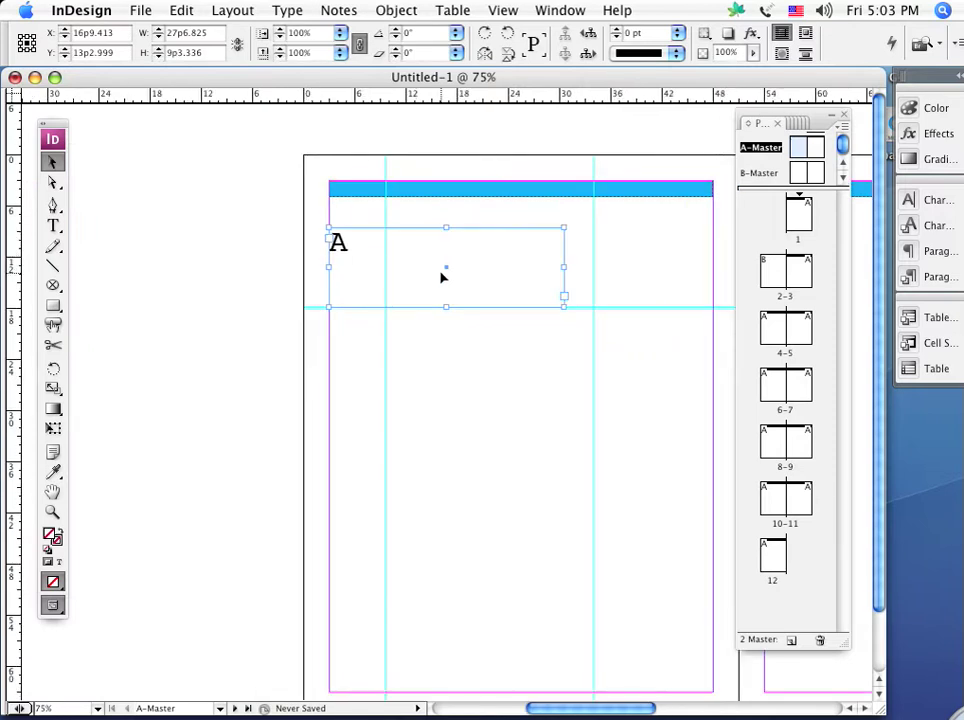
key(super+0)
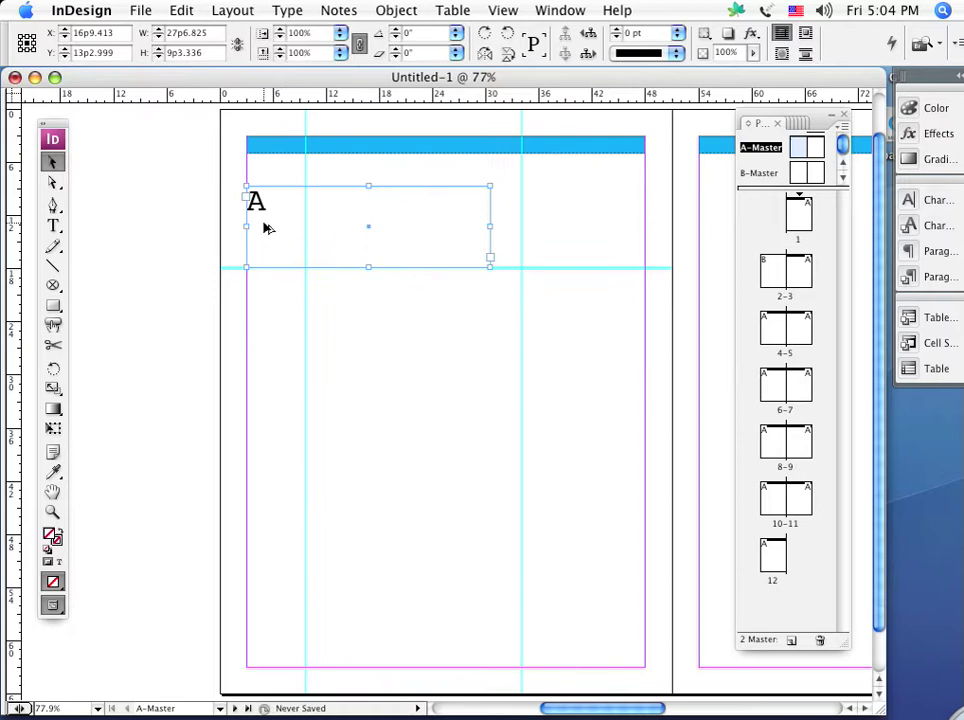
- Move the page-number frame to the right margin and right-align its A marker
drag(264, 227, 727, 209)
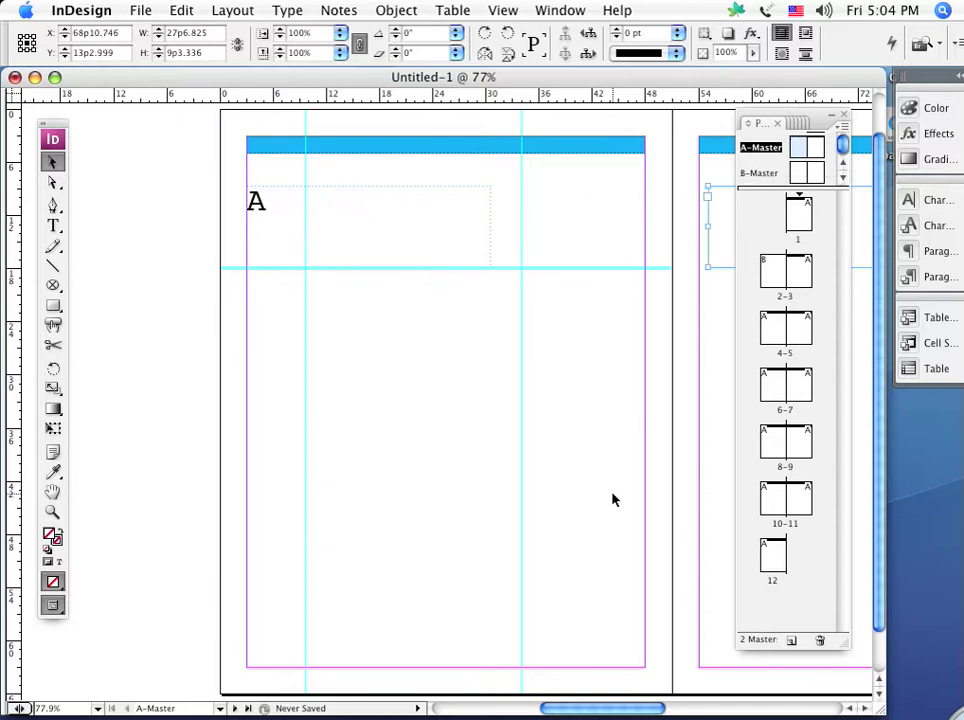
drag(613, 499, 101, 710)
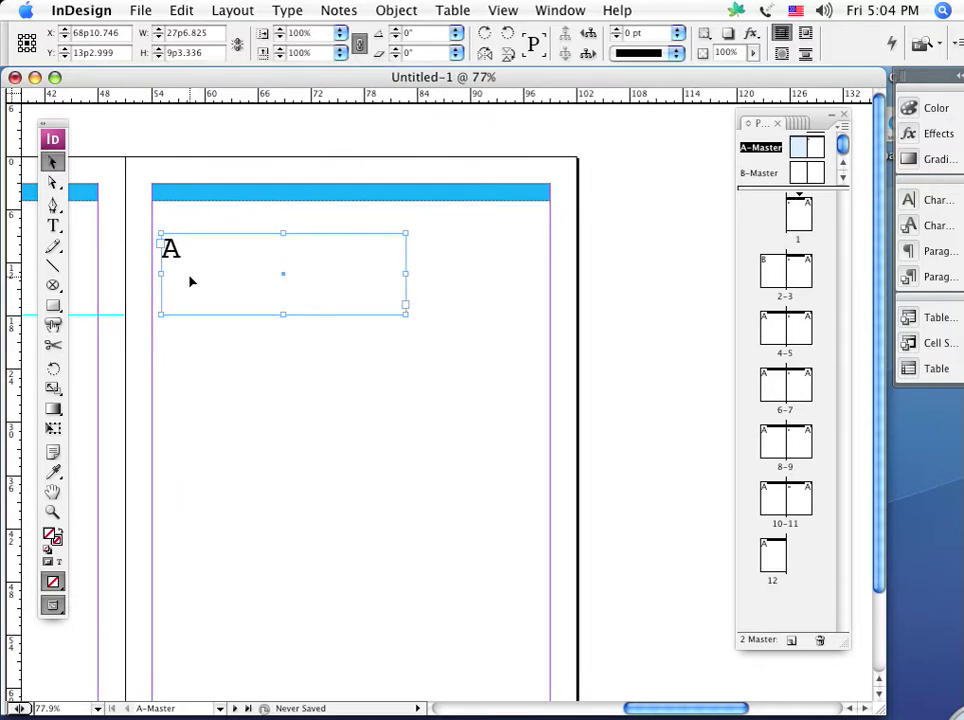
drag(191, 281, 333, 279)
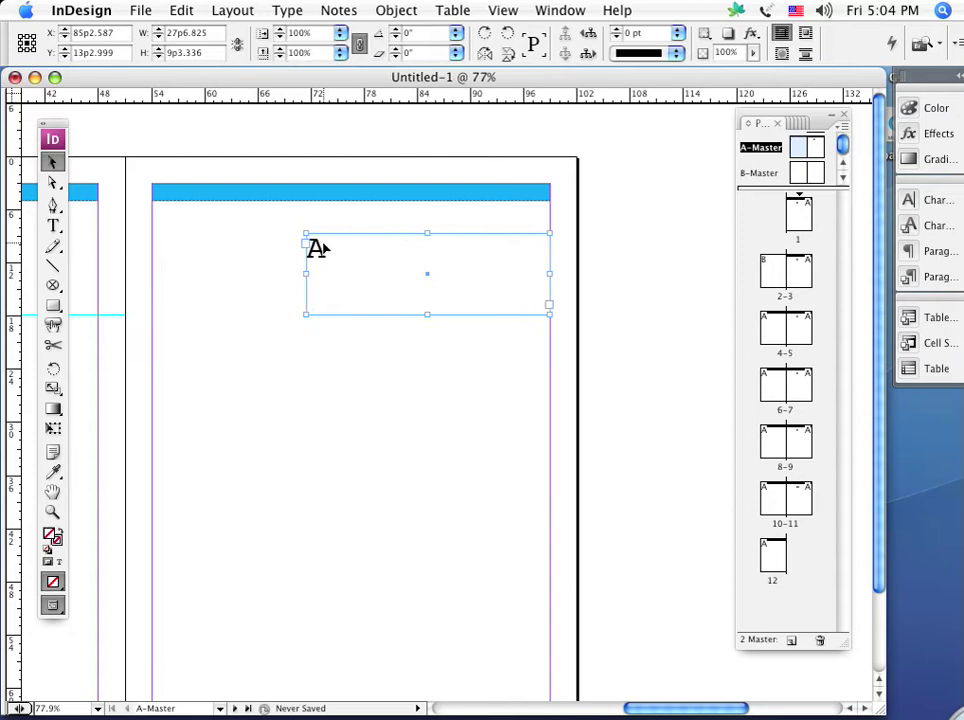
click(53, 225)
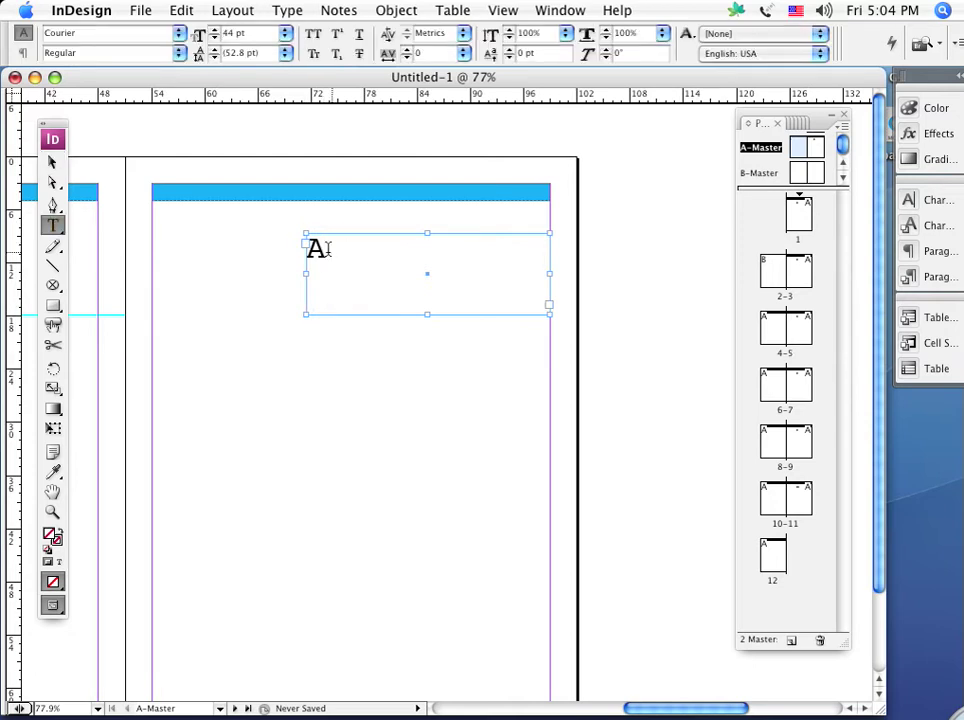
drag(327, 249, 251, 247)
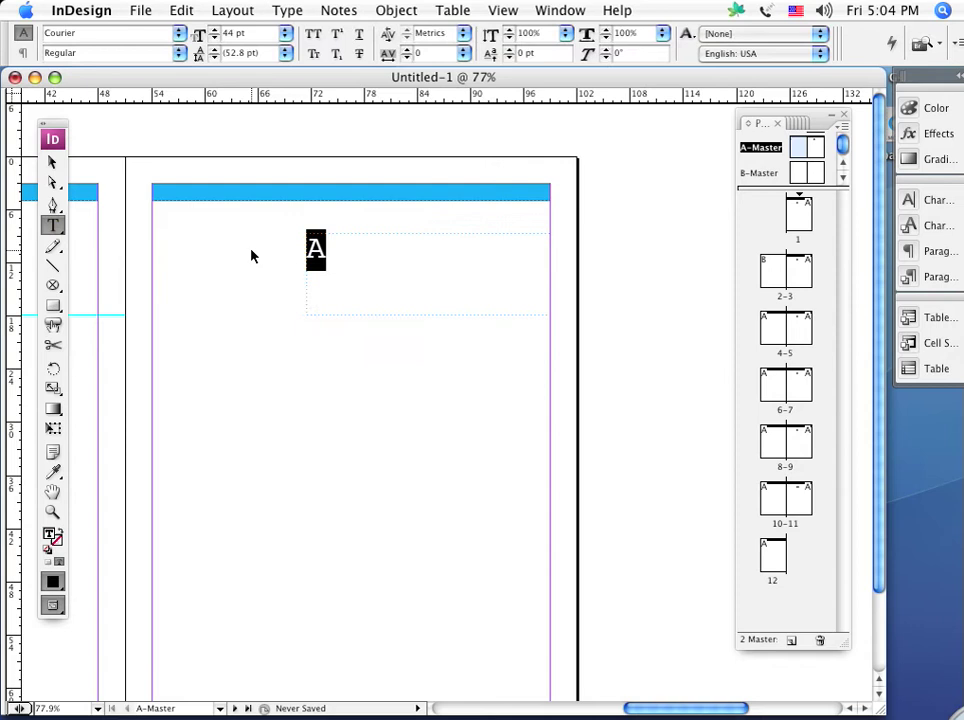
key(super+shift+r)
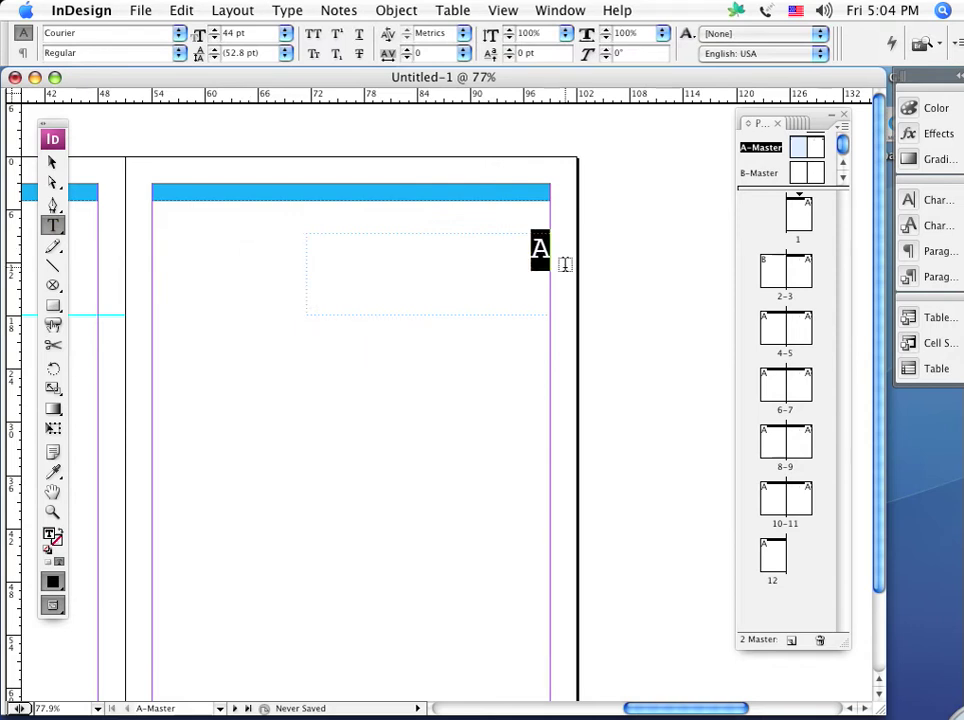
- Raise the A markers to 52 pt on the right master page and 54 pt on the left
click(52, 163)
click(290, 529)
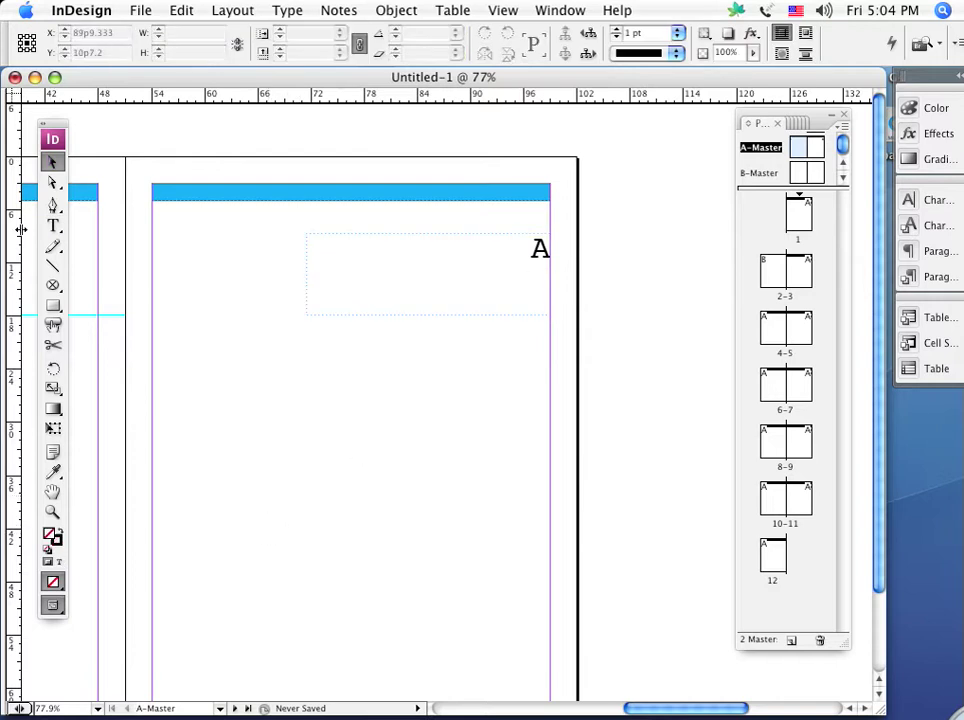
click(53, 225)
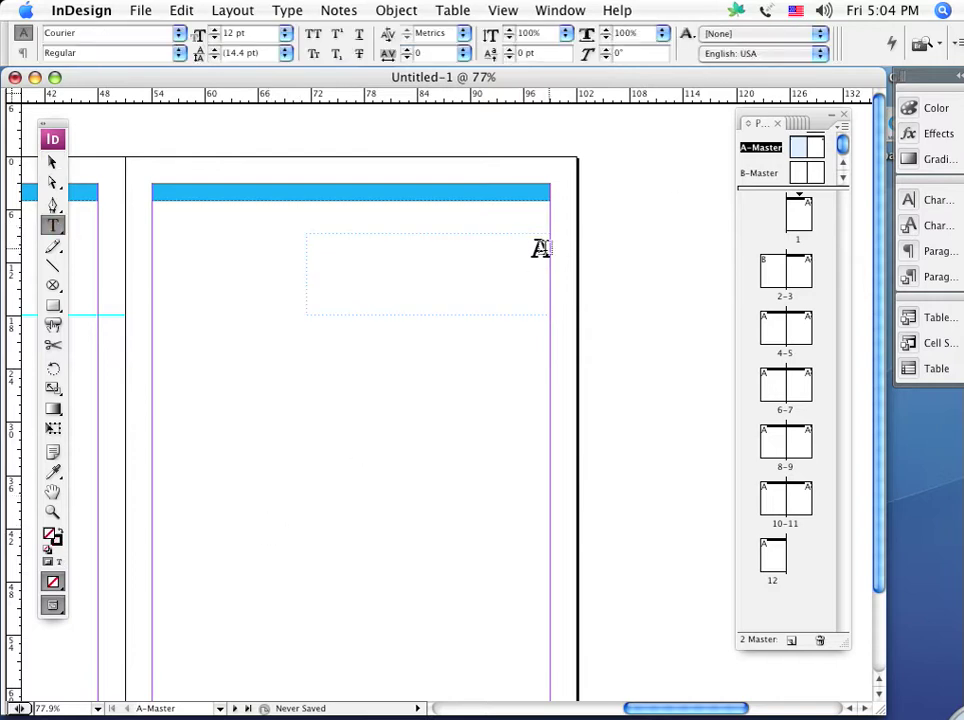
drag(531, 249, 574, 250)
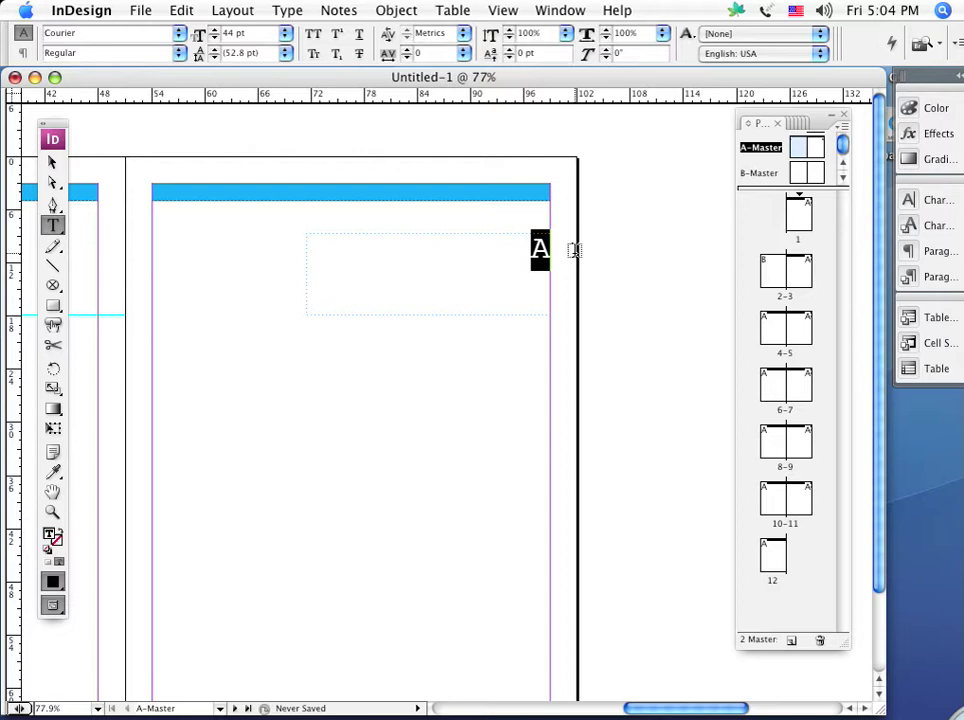
key(super+shift+period)
key(super+shift+period)
key(super+shift+period)
key(super+shift+period)
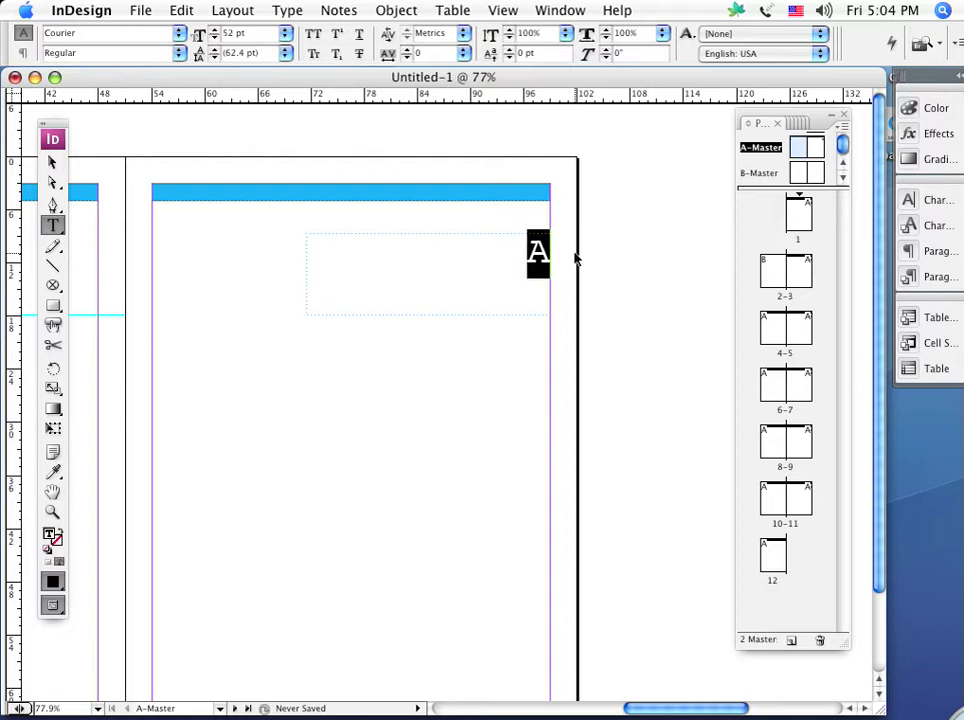
click(275, 460)
drag(237, 463, 573, 463)
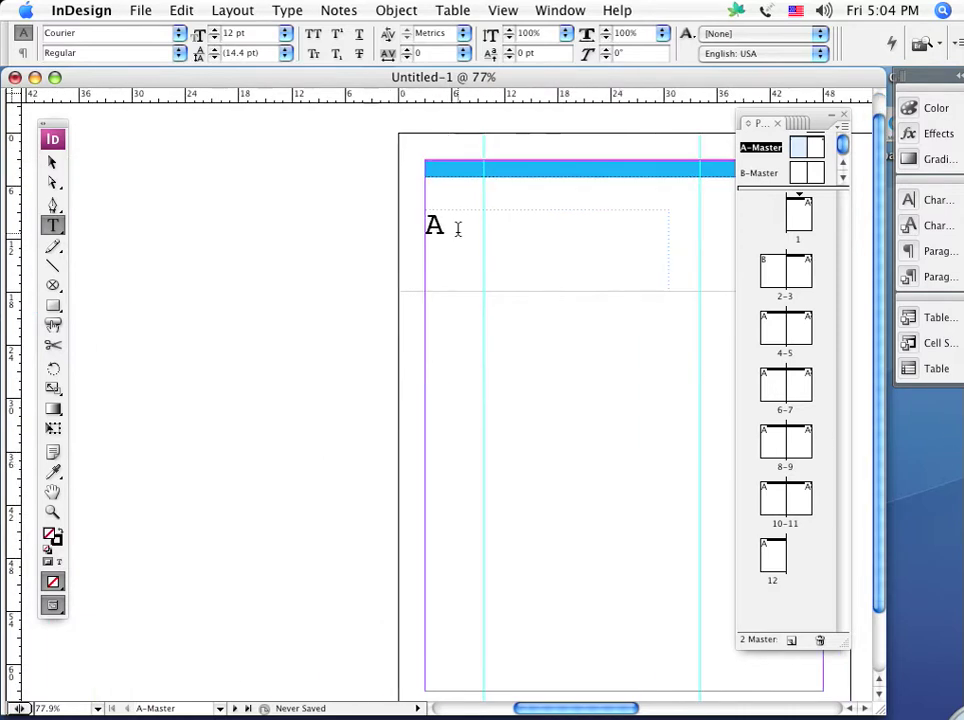
drag(443, 226, 405, 220)
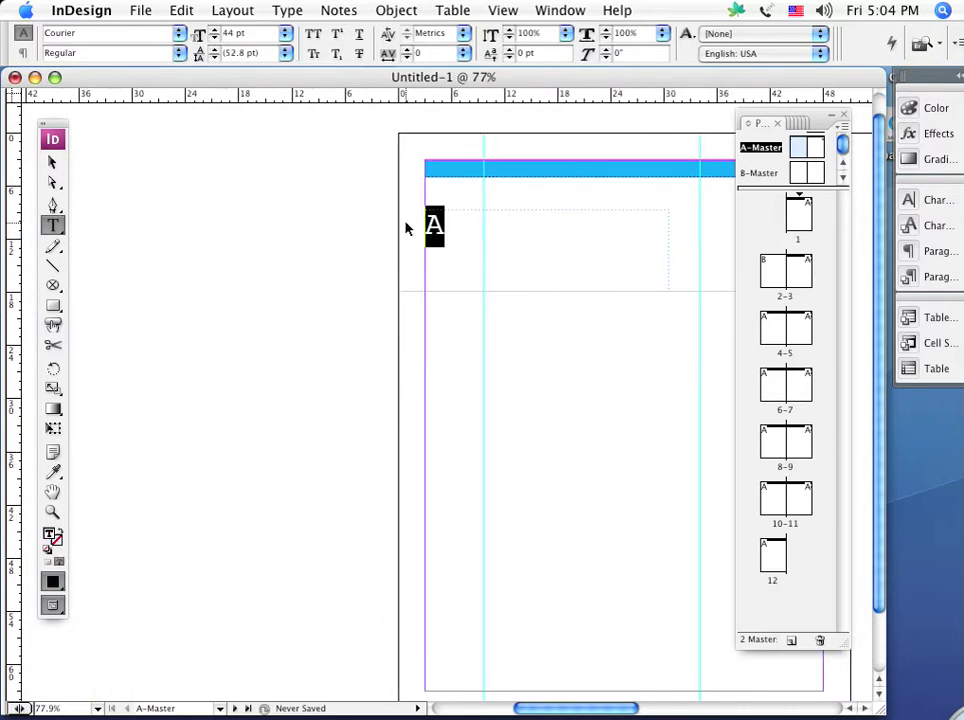
key(super+shift+period)
key(super+shift+period)
key(super+shift+period)
key(super+shift+period)
key(super+shift+period)
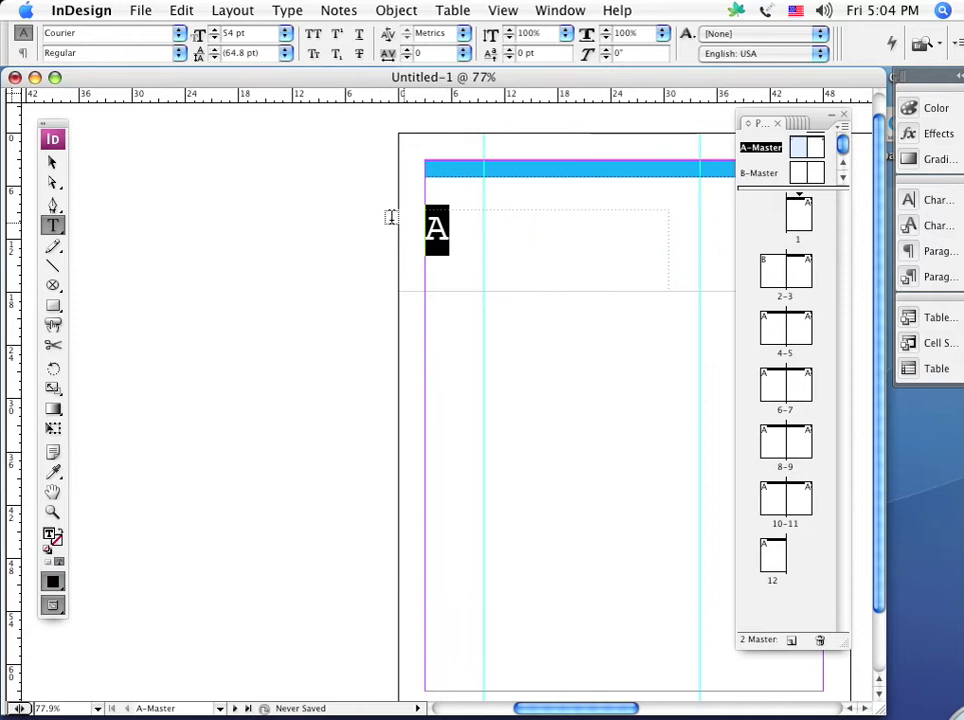
- Go to spread 4-5 and zoom to check its automatic page numbers
double_click(769, 325)
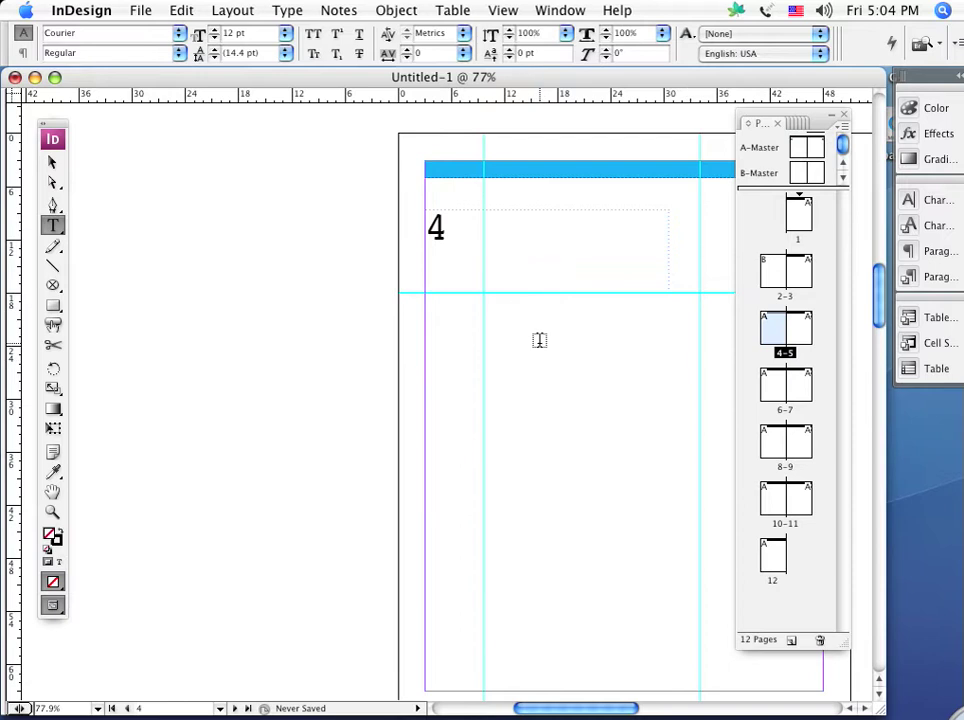
key(super+minus)
key(super+minus)
key(super+minus)
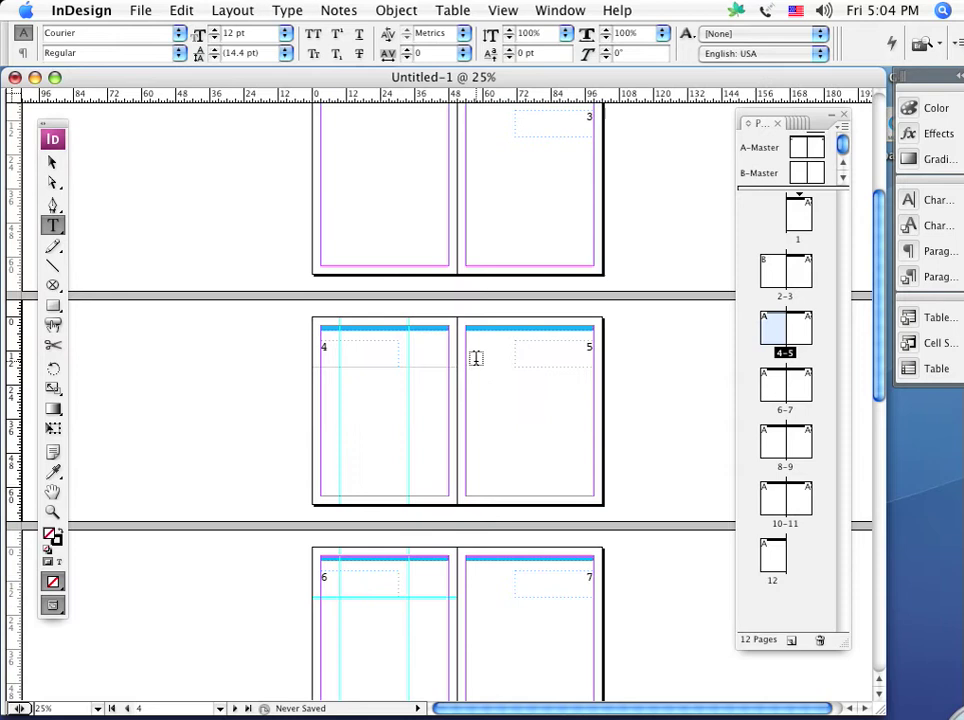
key(super+equal)
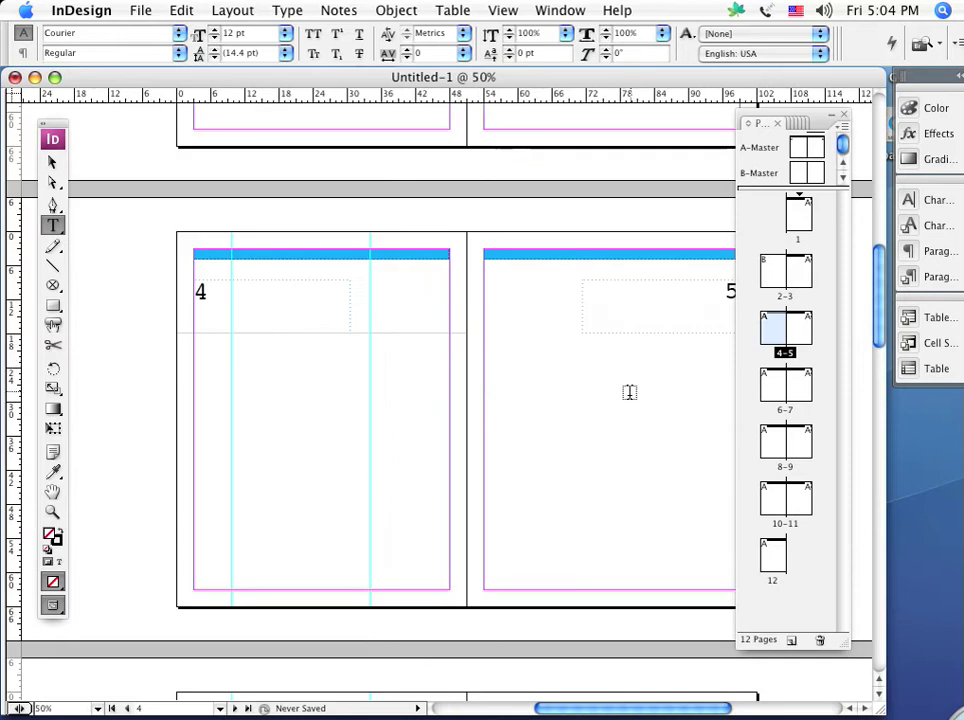
click(54, 160)
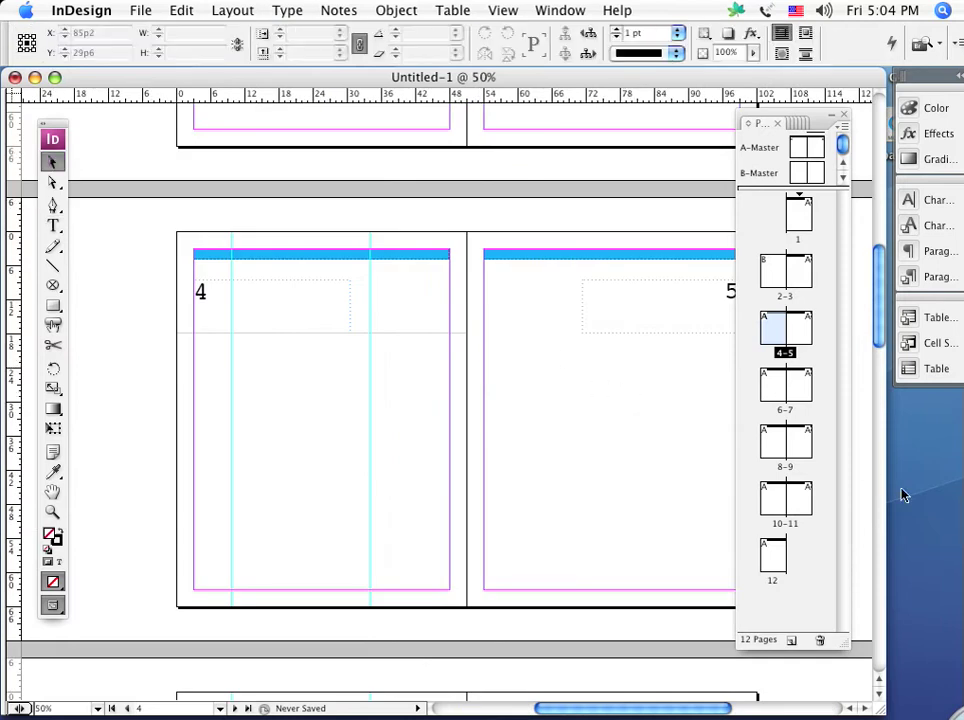
- Jump to spread 6-7 and zoom in on page 7's number
click(778, 388)
double_click(778, 388)
key(space)
drag(542, 430, 396, 435)
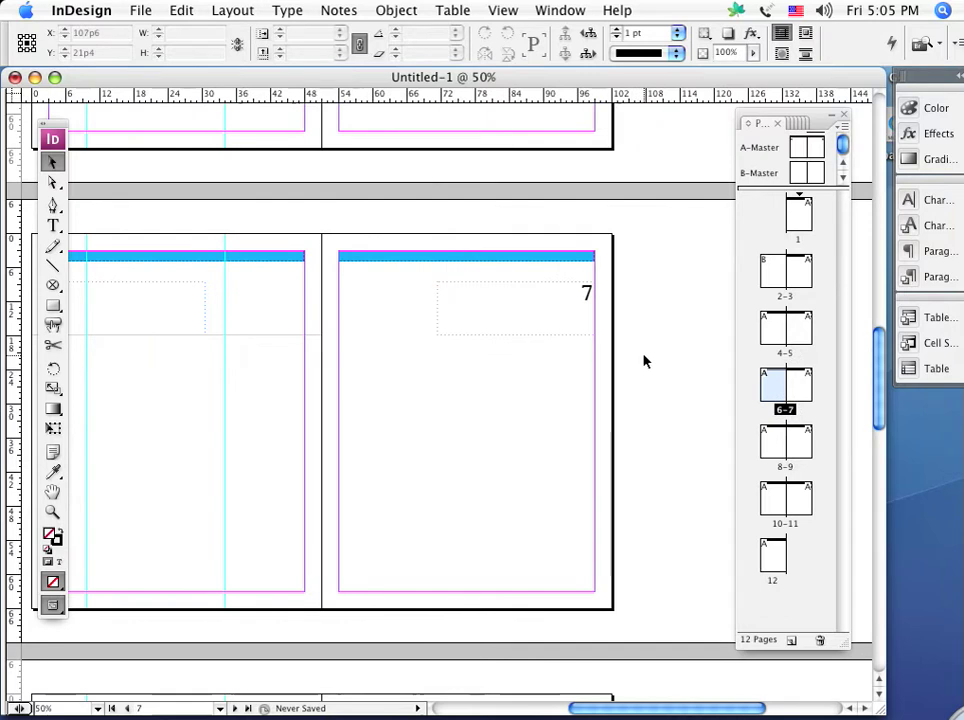
key(super+0)
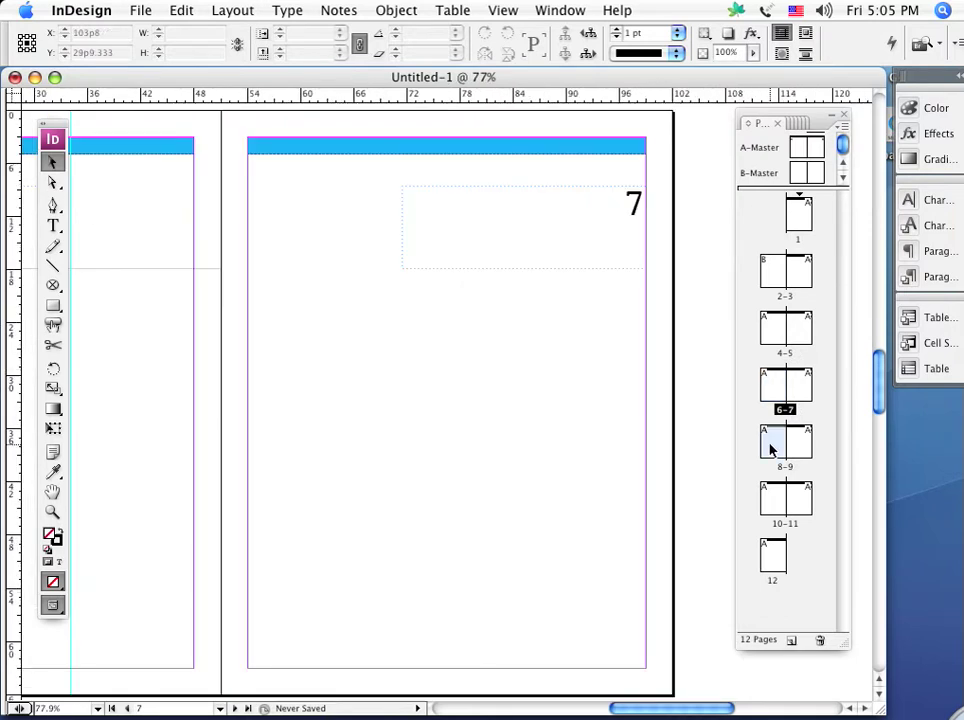
- Visit page 8, then pan back up until page 5 shows its number 5
double_click(772, 440)
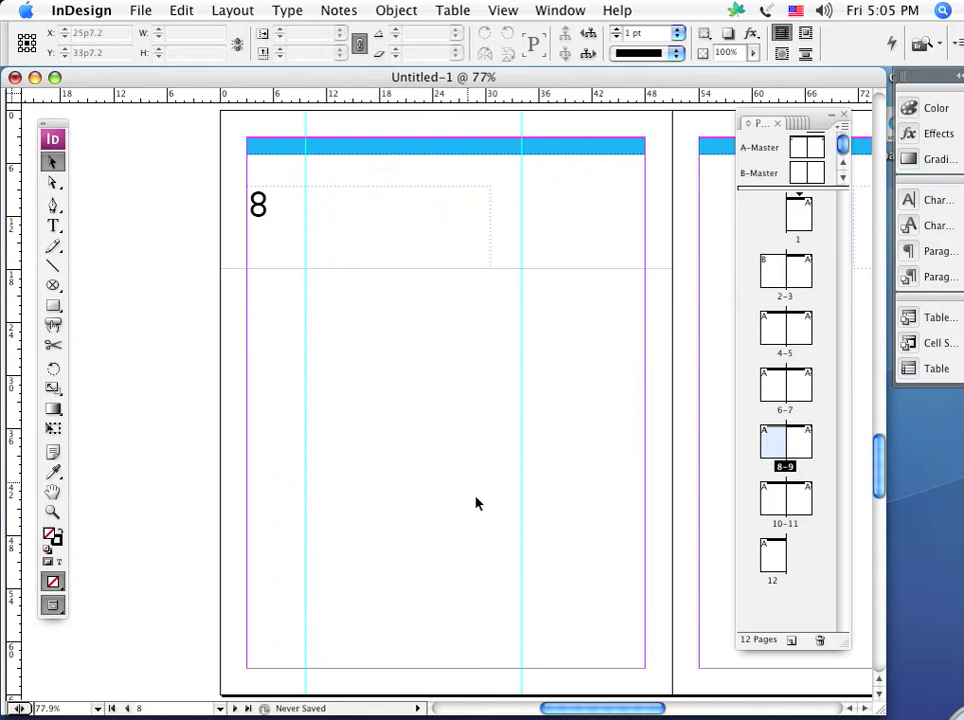
drag(566, 204, 216, 706)
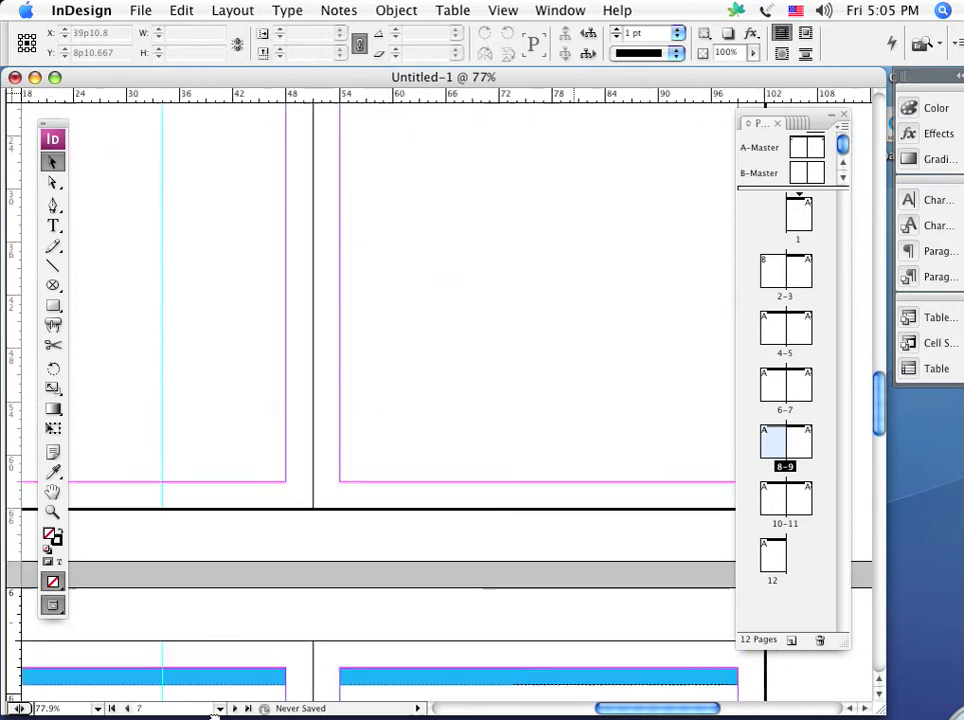
drag(383, 232, 248, 690)
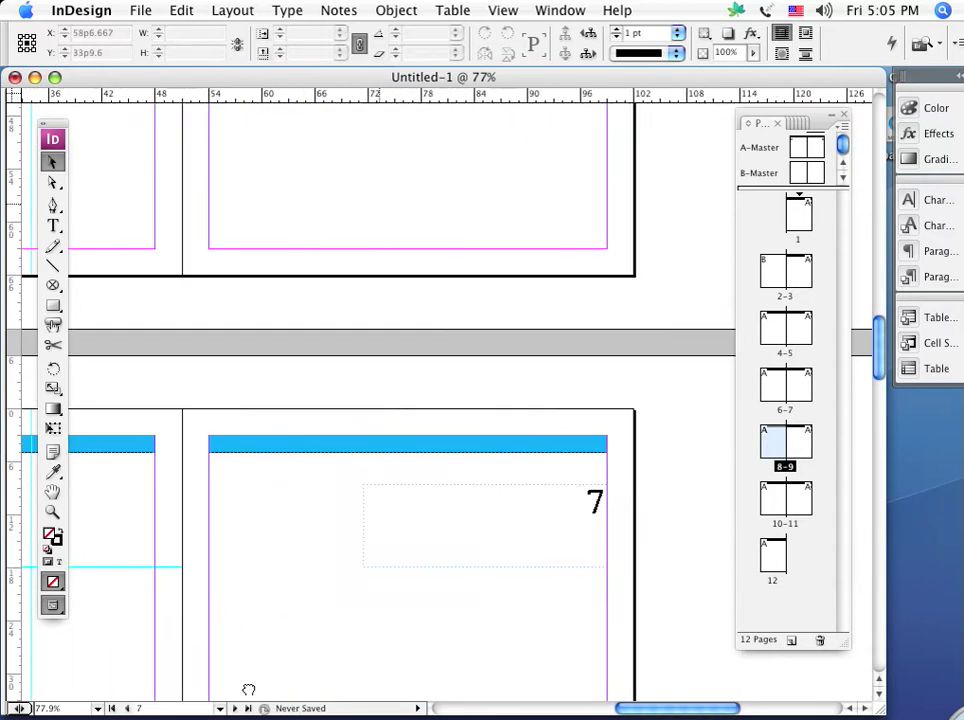
drag(482, 217, 435, 626)
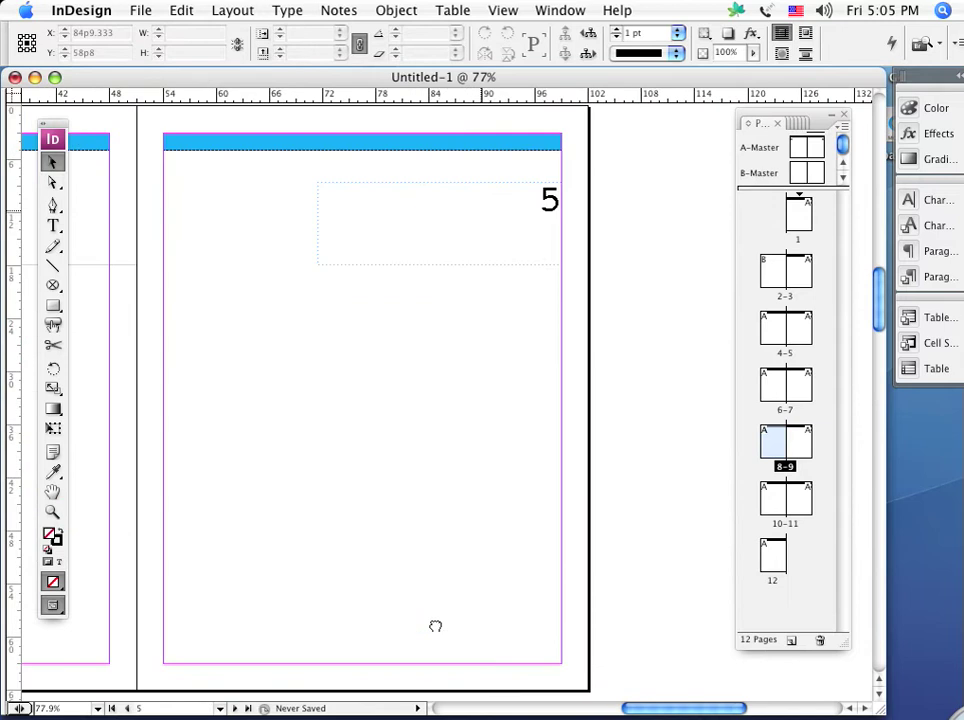
drag(275, 254, 525, 477)
drag(488, 436, 303, 400)
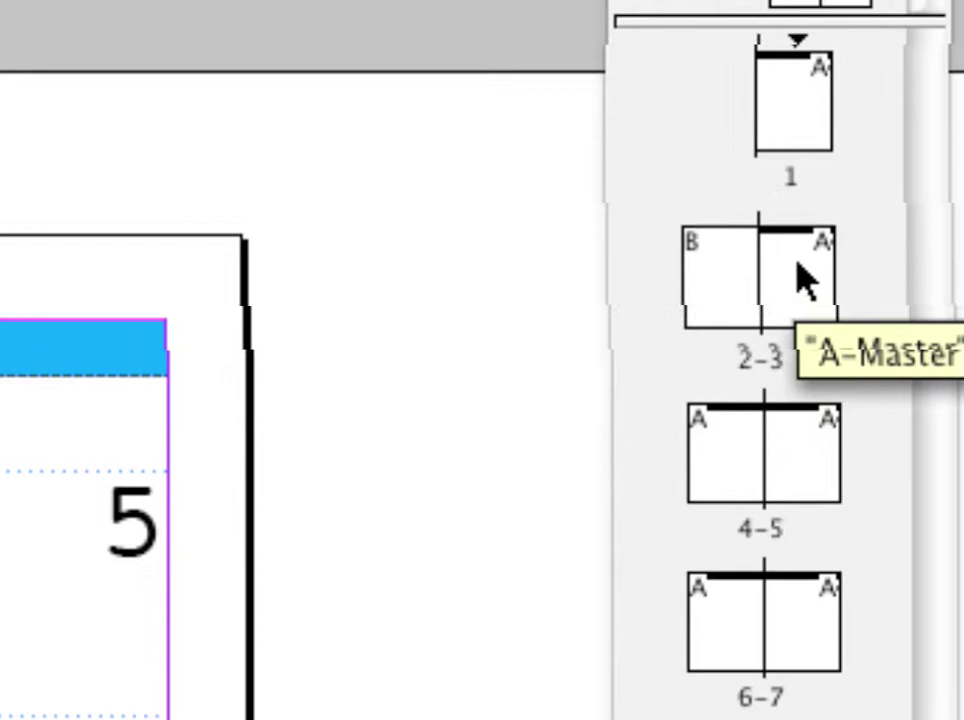
- Navigate to page 3 and bring up the Pages panel menu
double_click(805, 283)
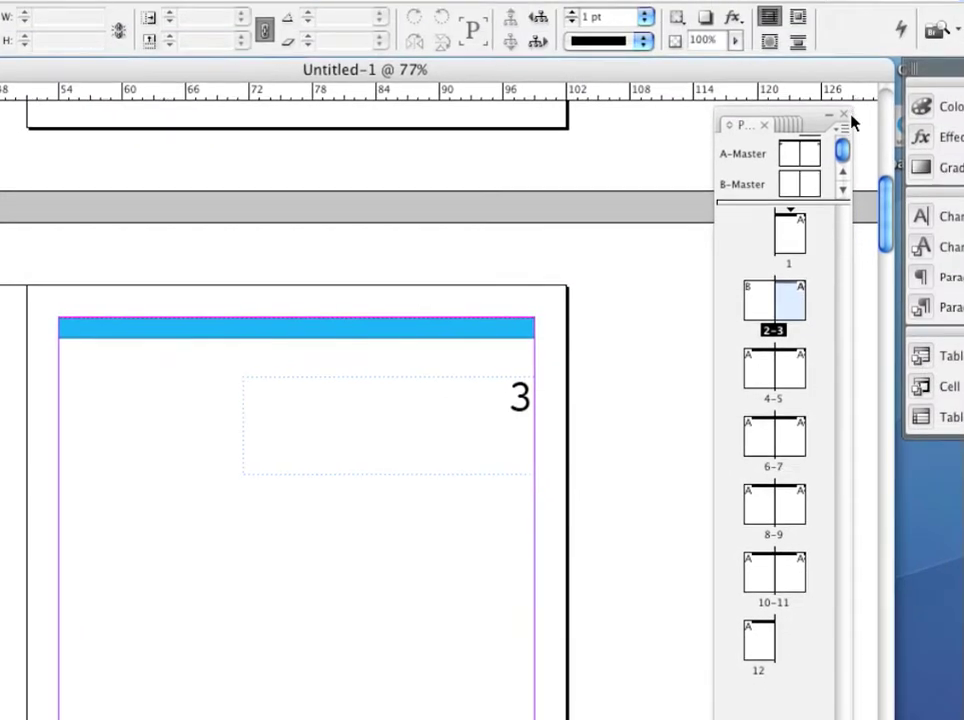
click(846, 127)
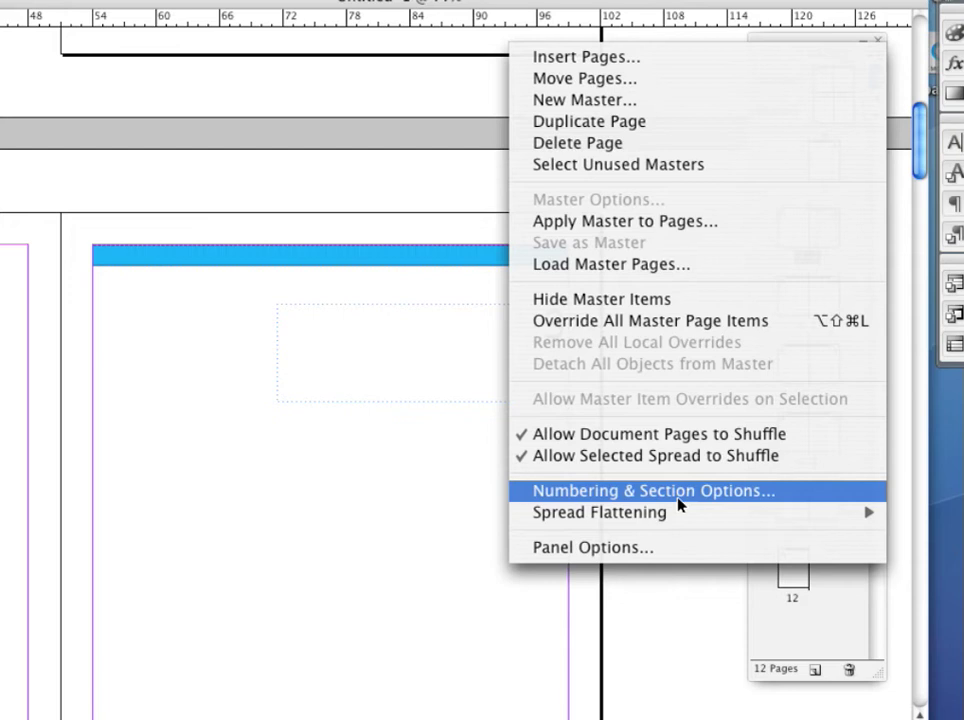
- In Numbering & Section Options, set page 3's new section to start numbering at 1
click(678, 505)
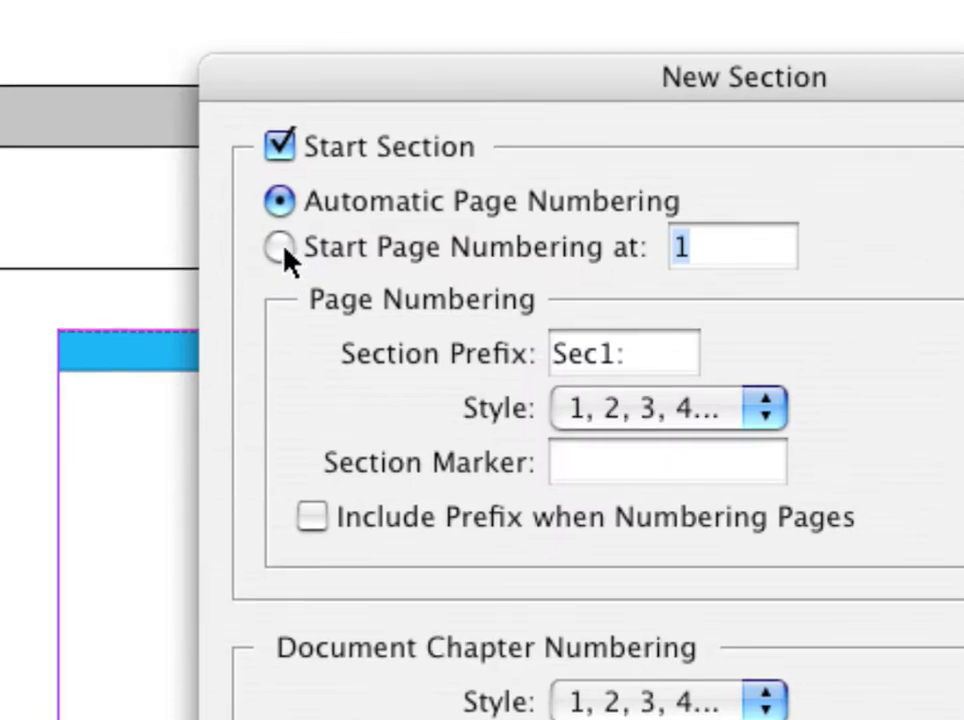
click(281, 248)
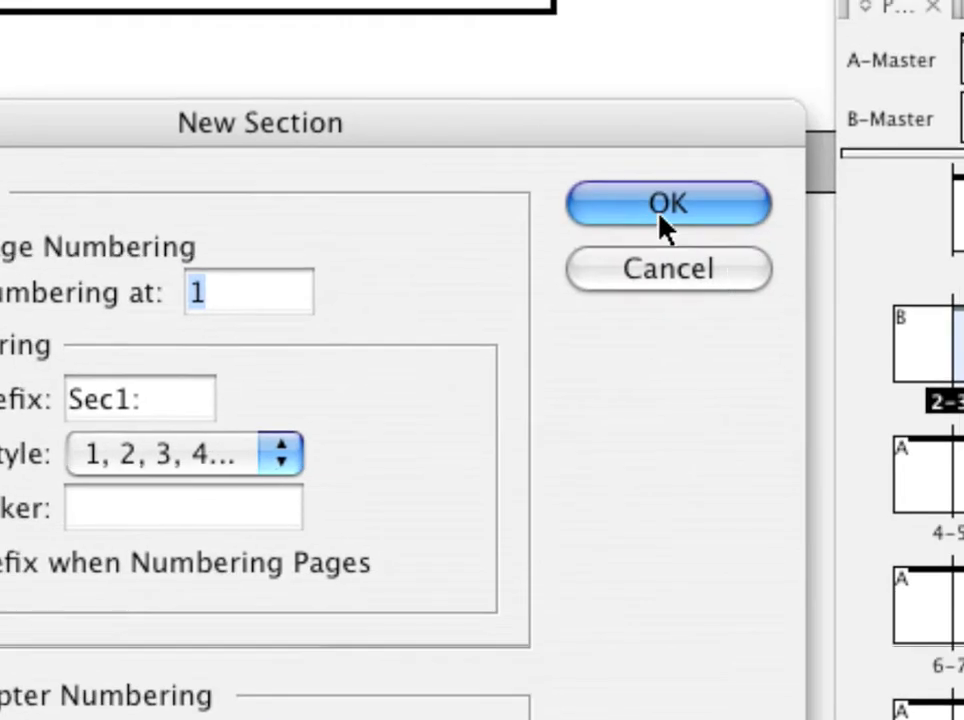
click(664, 218)
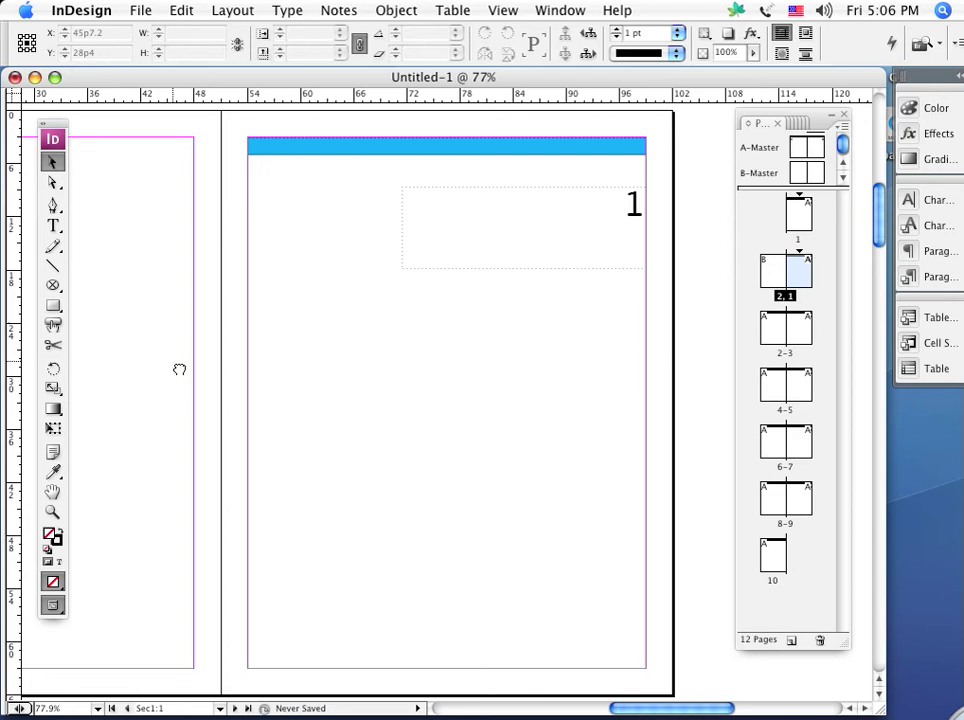
- On page 1, override all master page items and delete the page-number frame
scroll(179, 369, down, 10)
scroll(594, 491, left, 6)
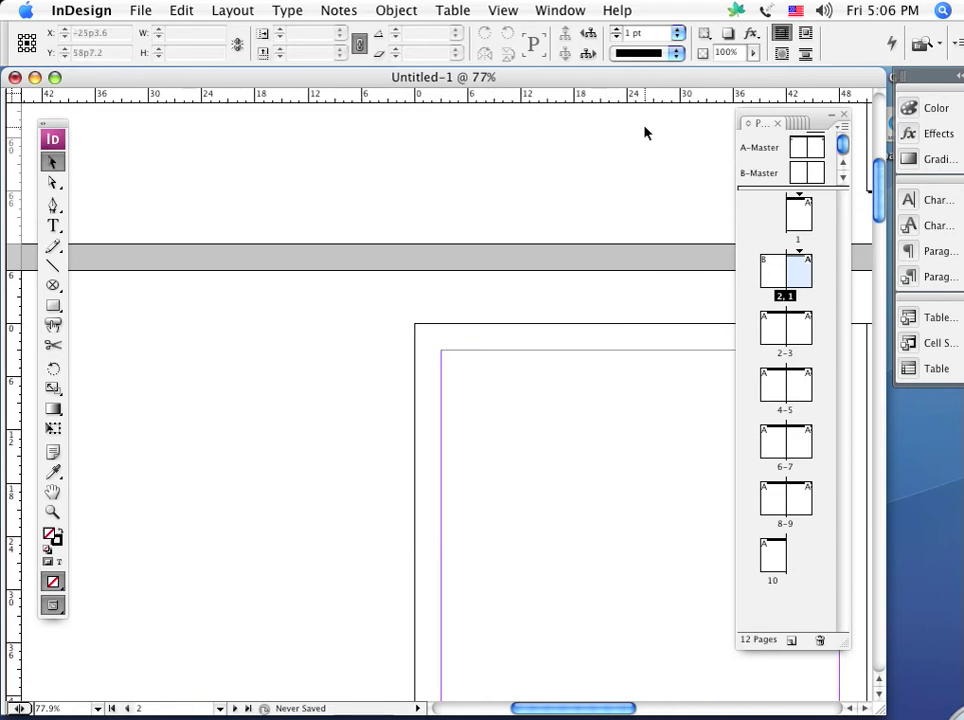
drag(652, 155, 86, 669)
drag(667, 237, 486, 332)
double_click(798, 208)
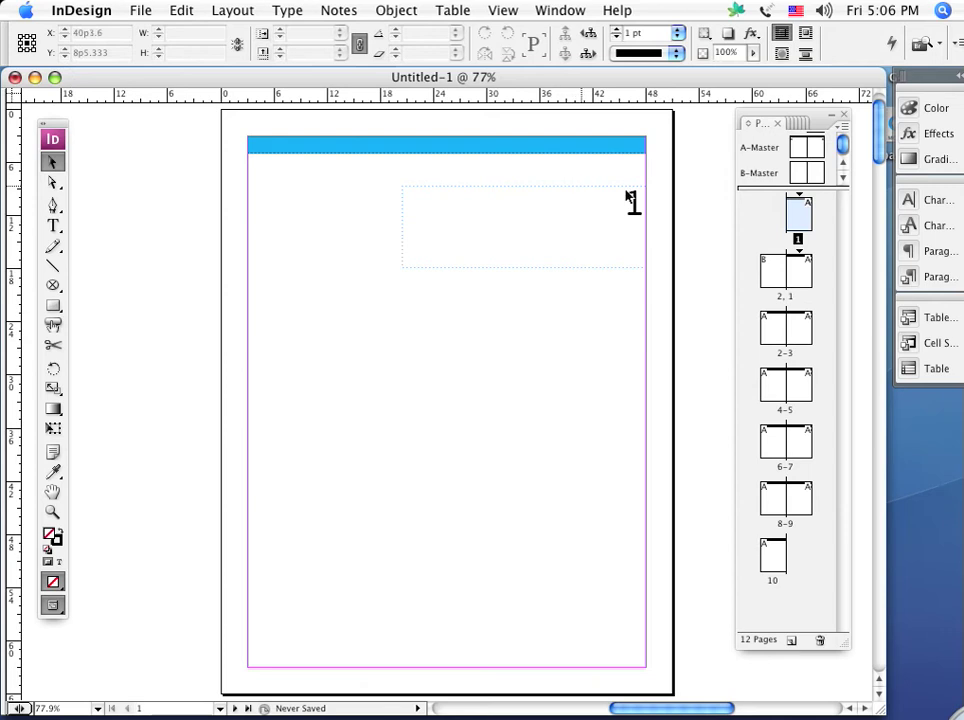
click(842, 128)
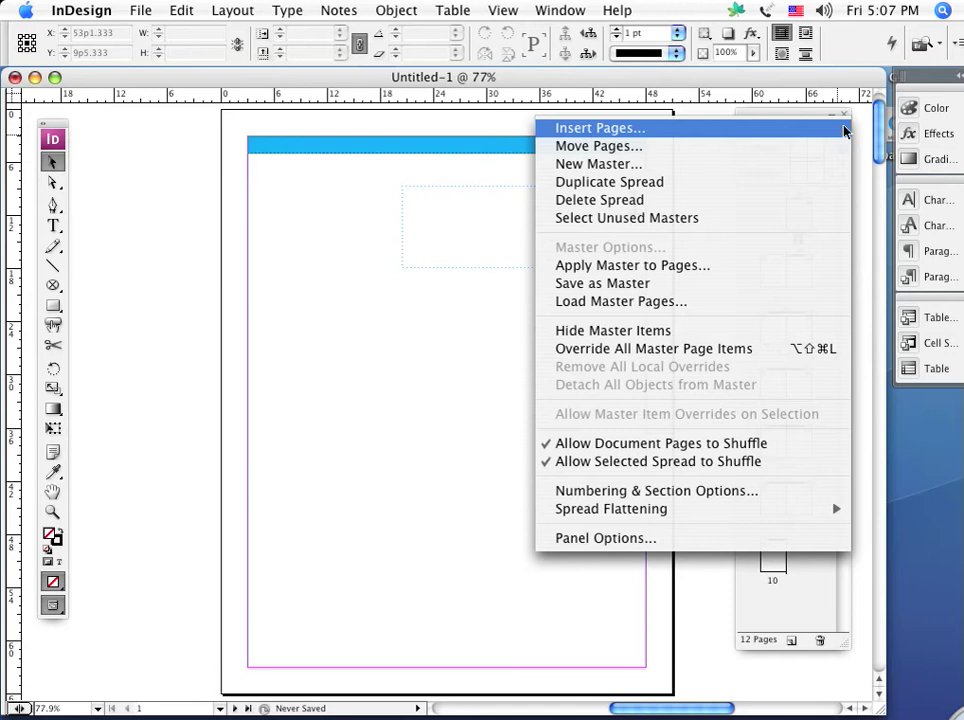
click(686, 349)
click(528, 254)
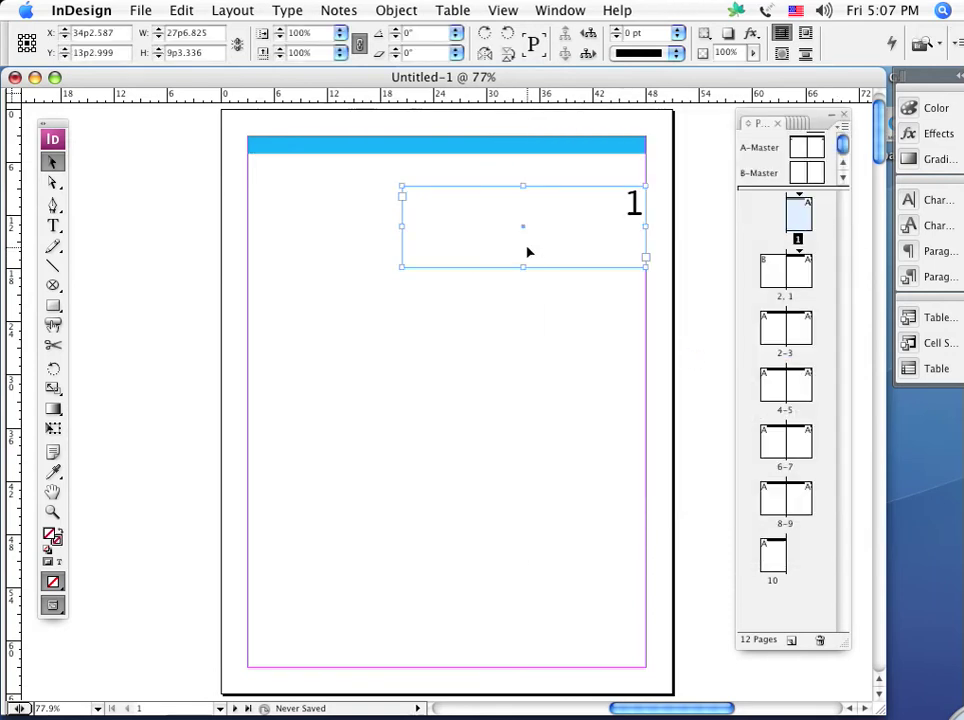
key(Delete)
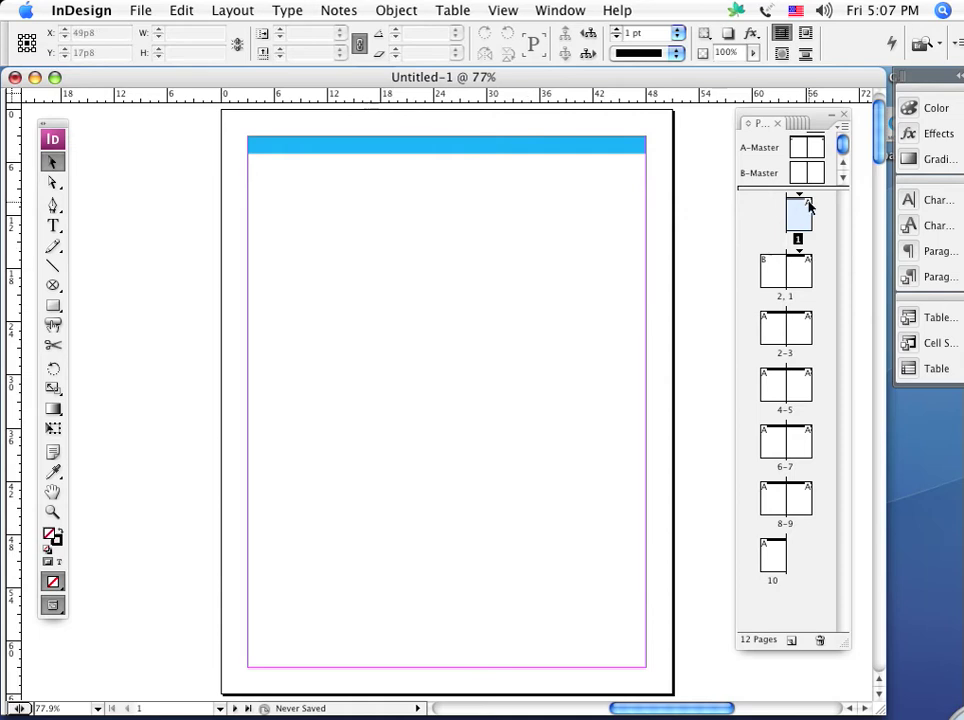
- View the pages numbered 1, 2 and 3, ending back on the section's page 1
double_click(801, 277)
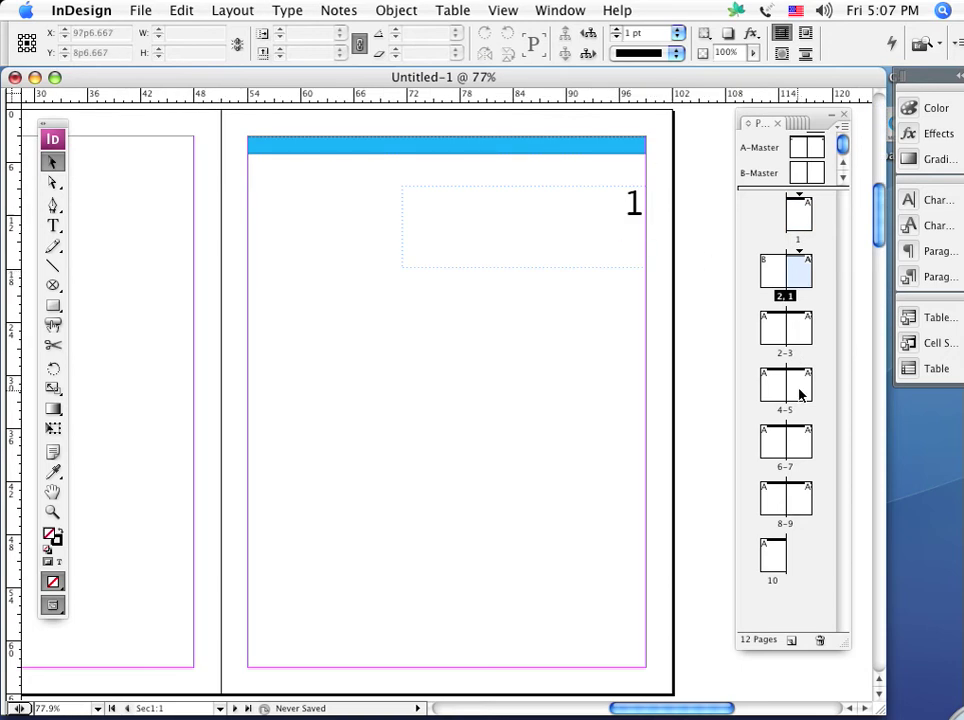
double_click(772, 328)
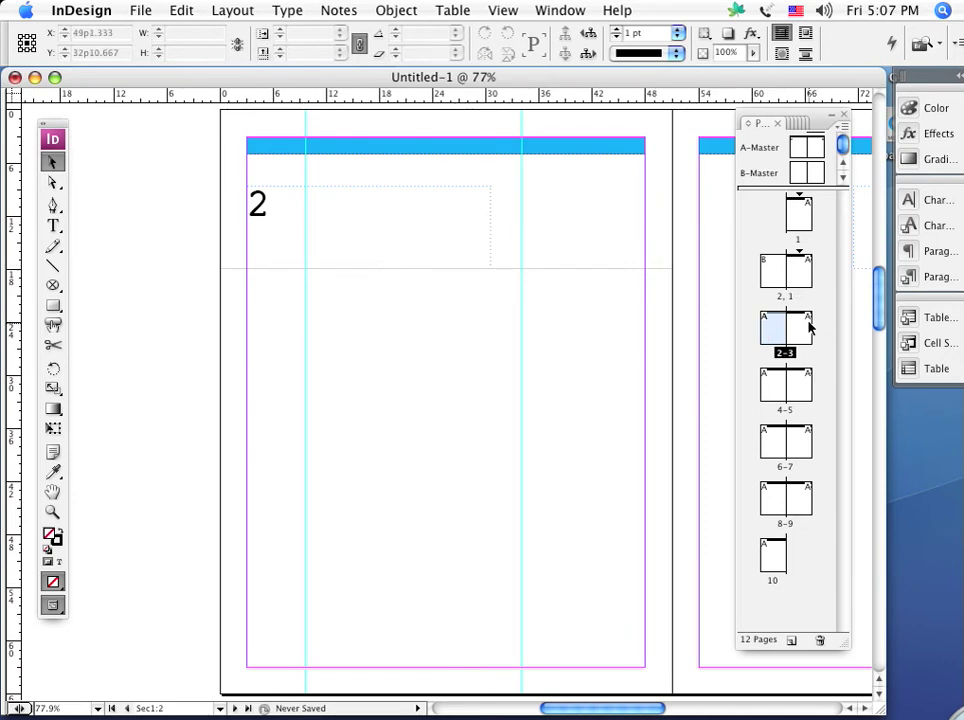
double_click(809, 328)
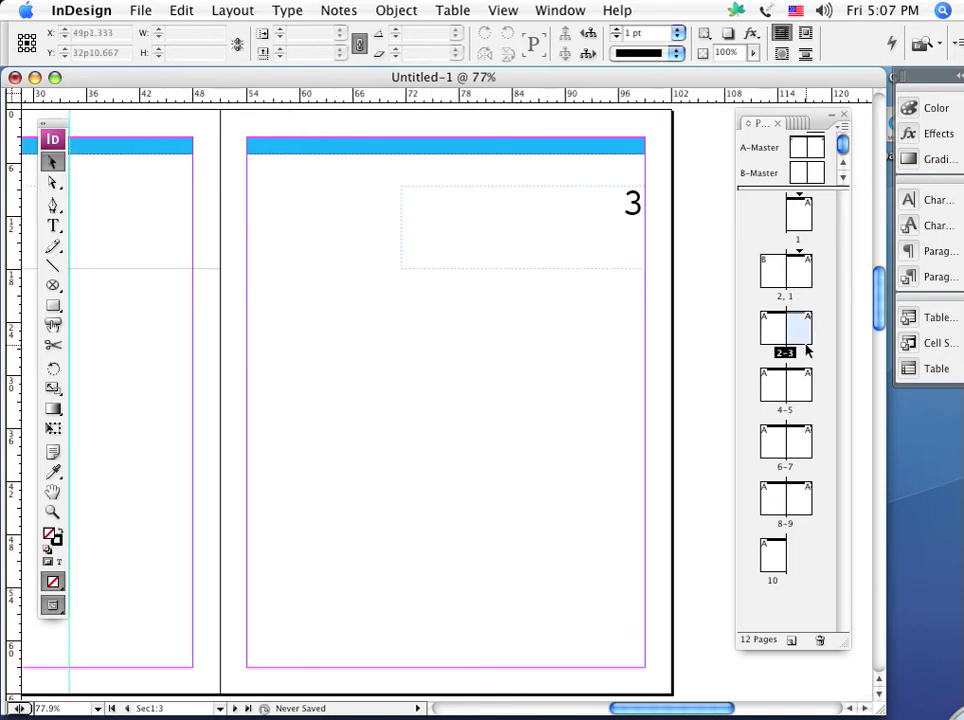
double_click(800, 269)
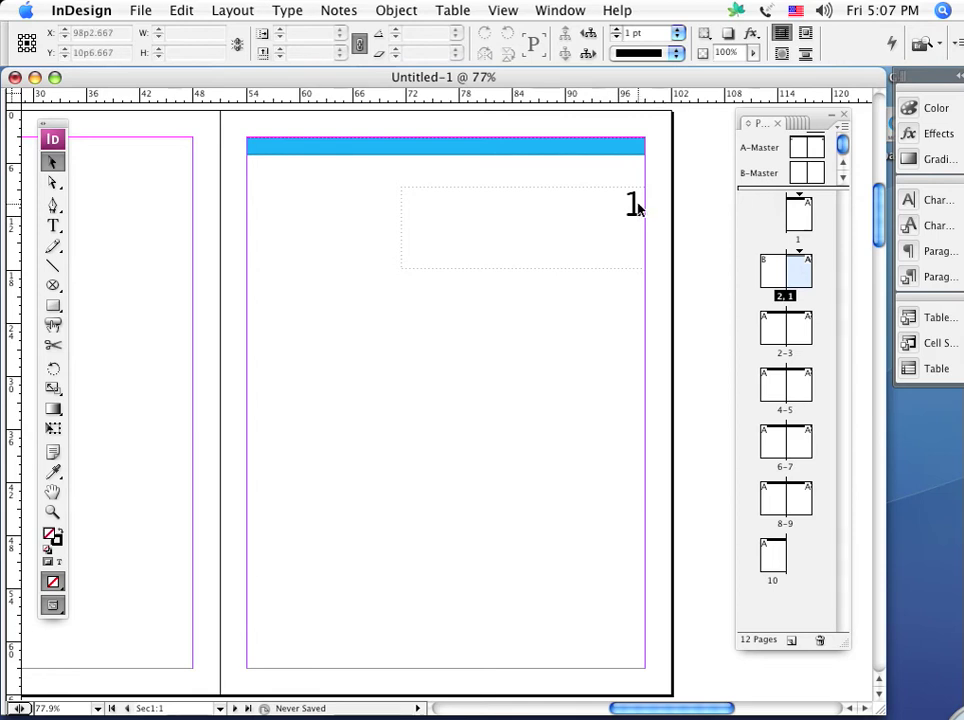
click(845, 129)
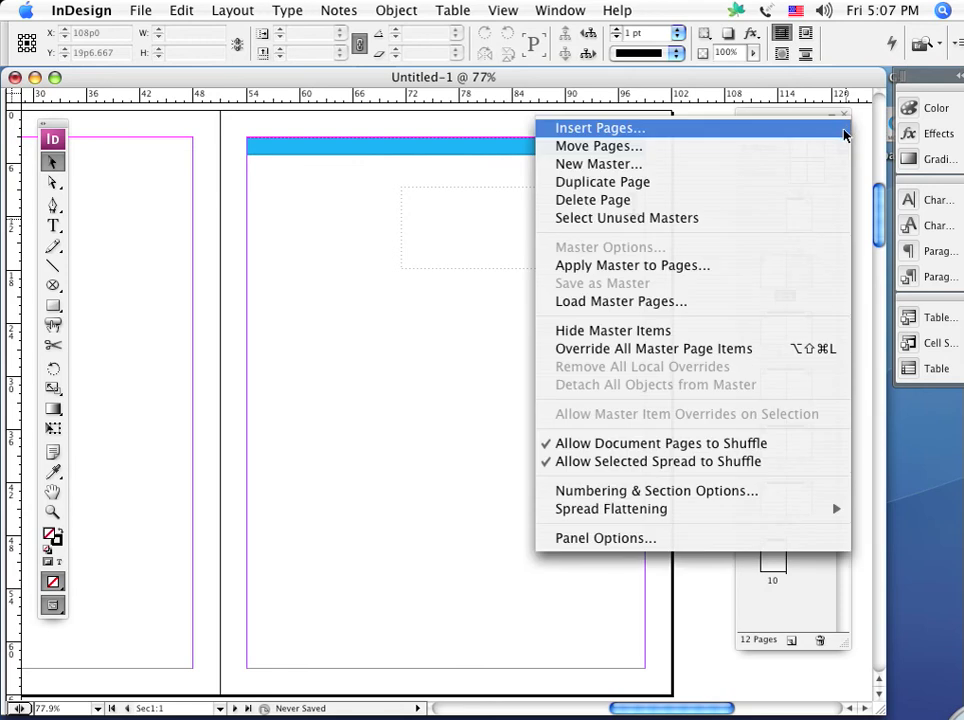
click(656, 491)
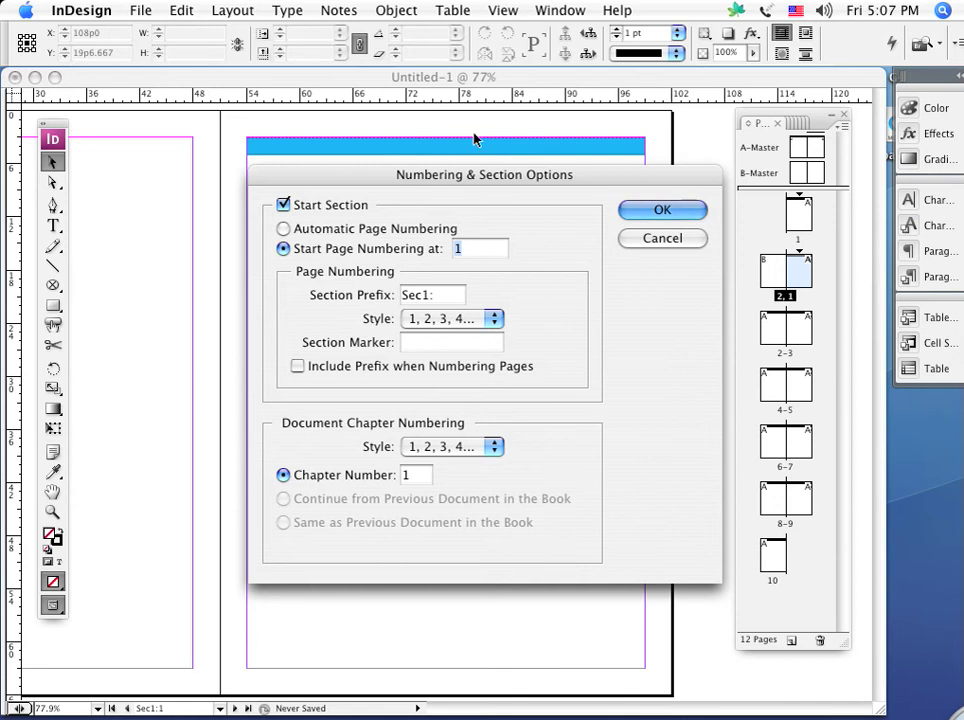
click(668, 241)
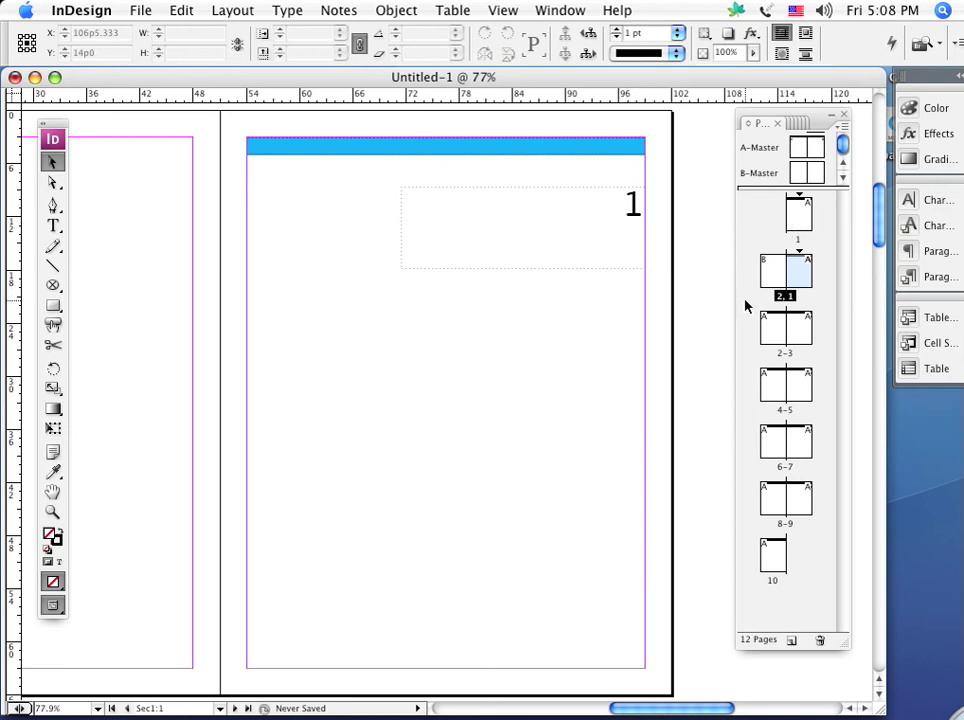
- Override all master page items on the first page, then display it without its number
click(794, 223)
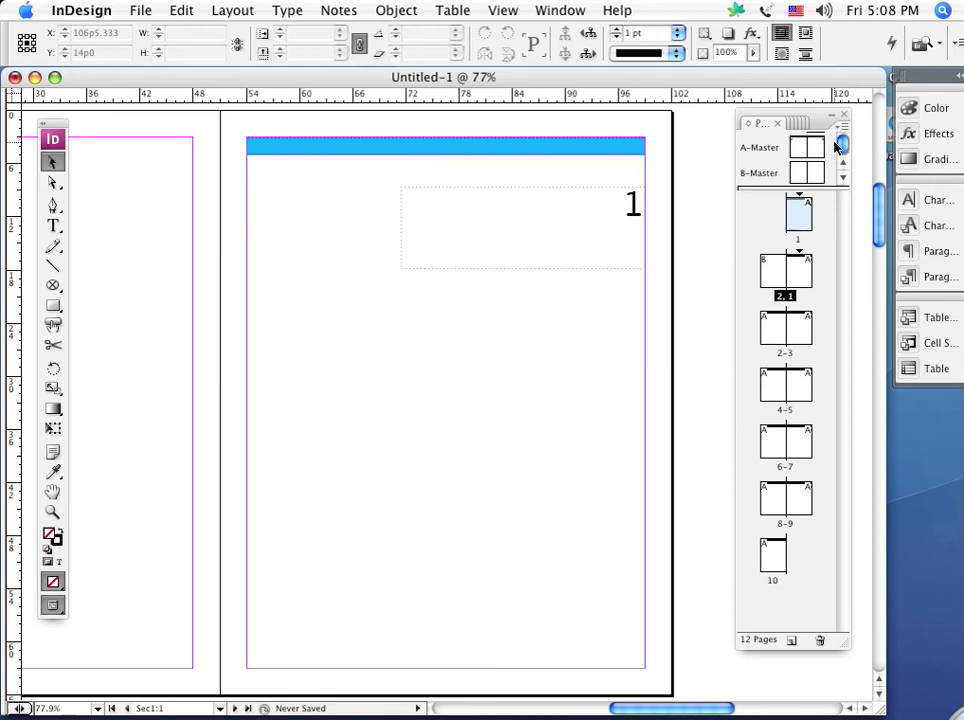
click(845, 128)
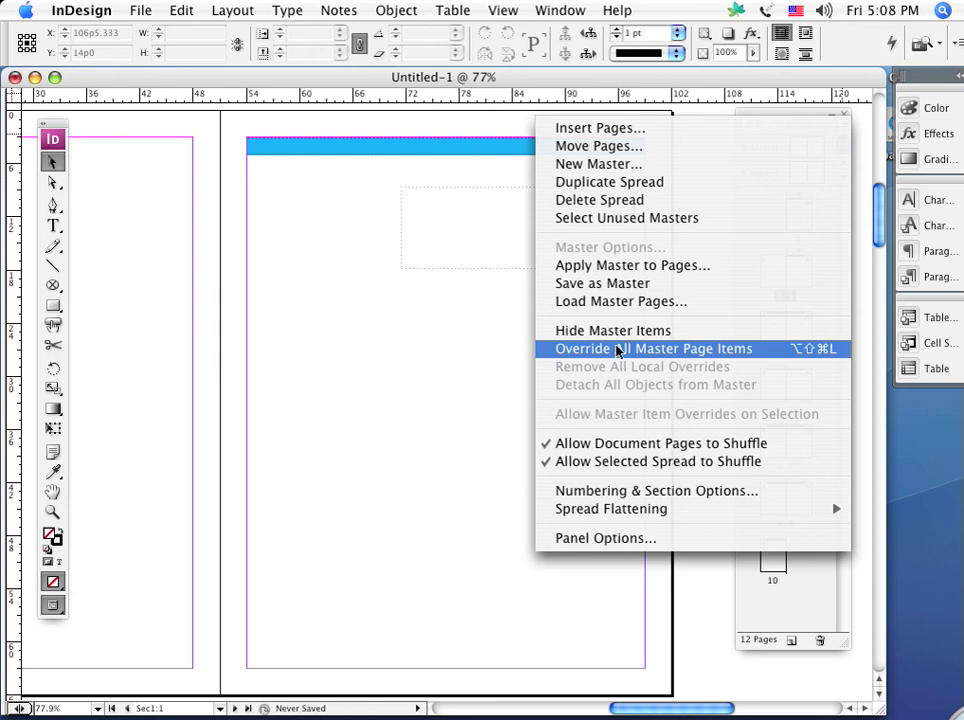
click(388, 434)
double_click(795, 226)
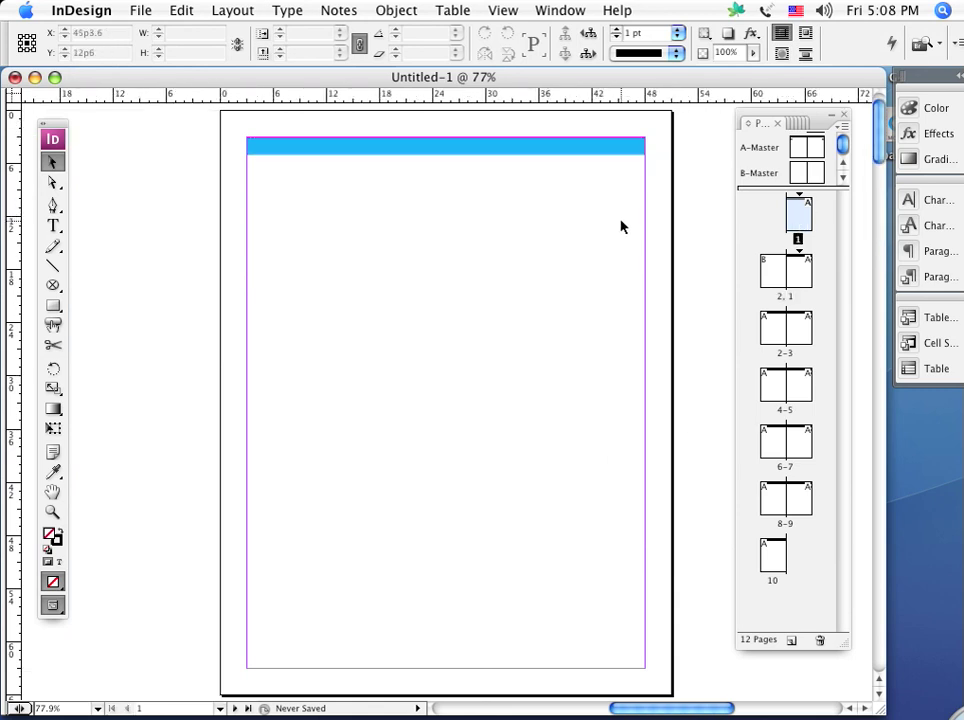